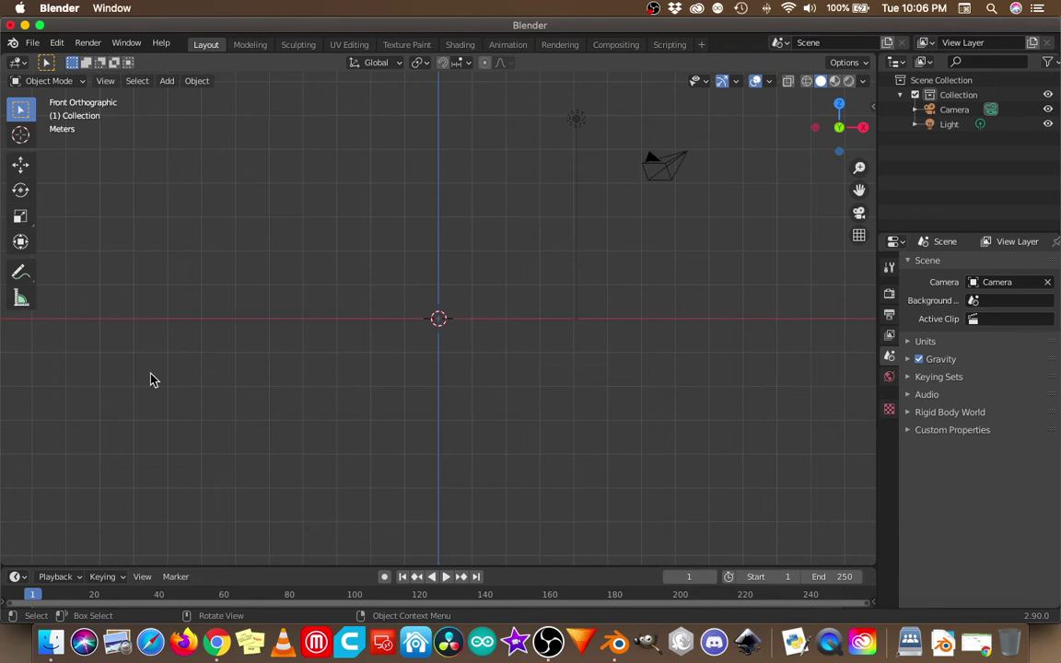
- Add a metaball Ball from the Add > Metaball menu at the world origin
click(169, 83)
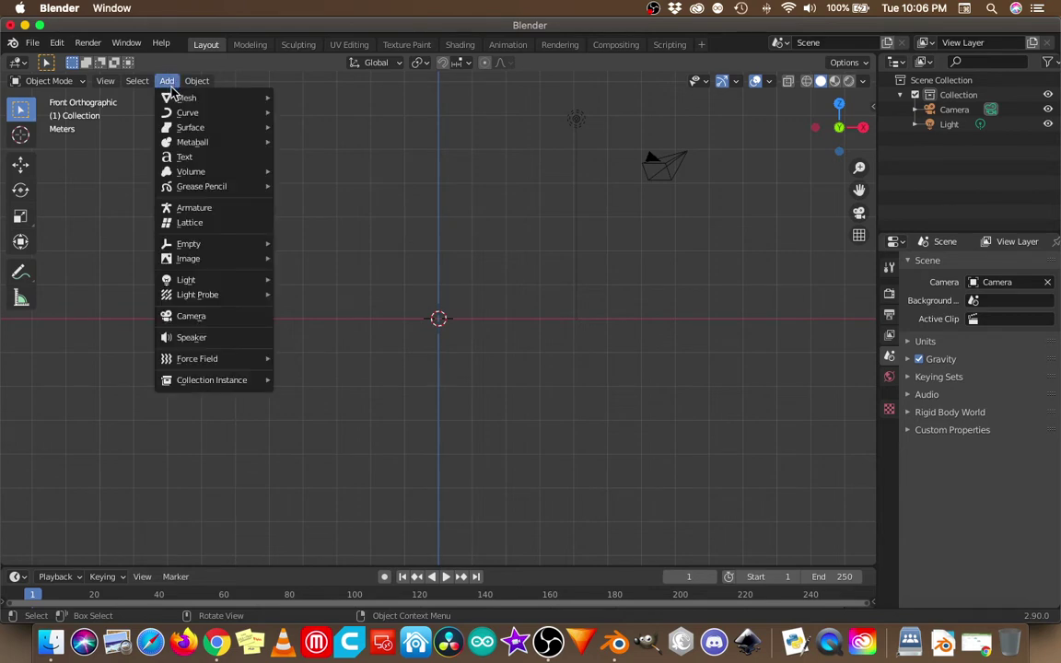
mouse_move(182, 99)
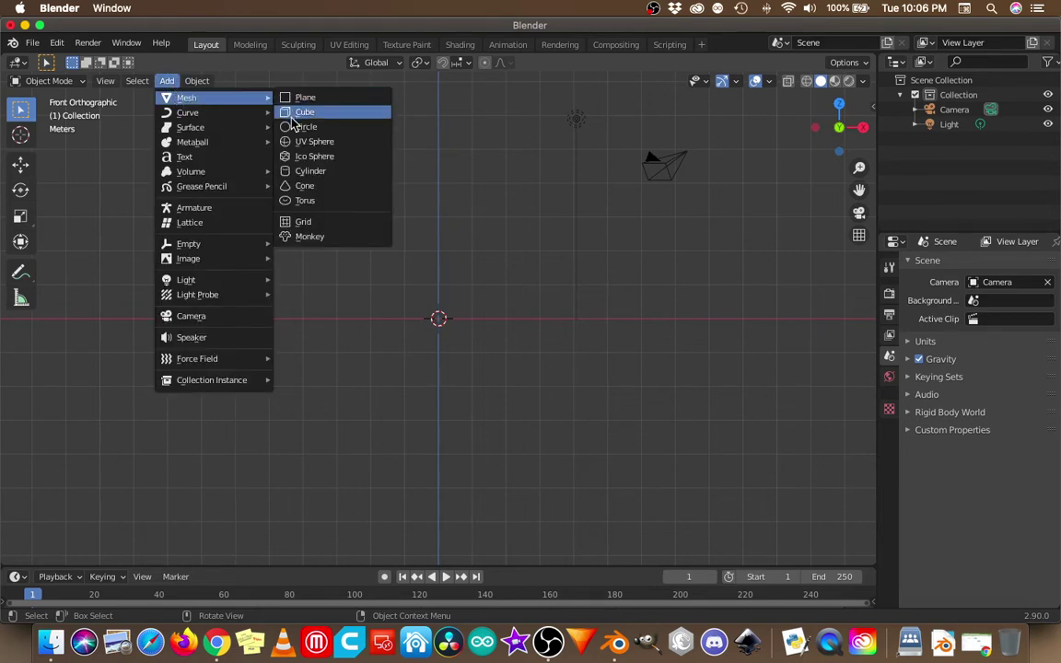
mouse_move(223, 128)
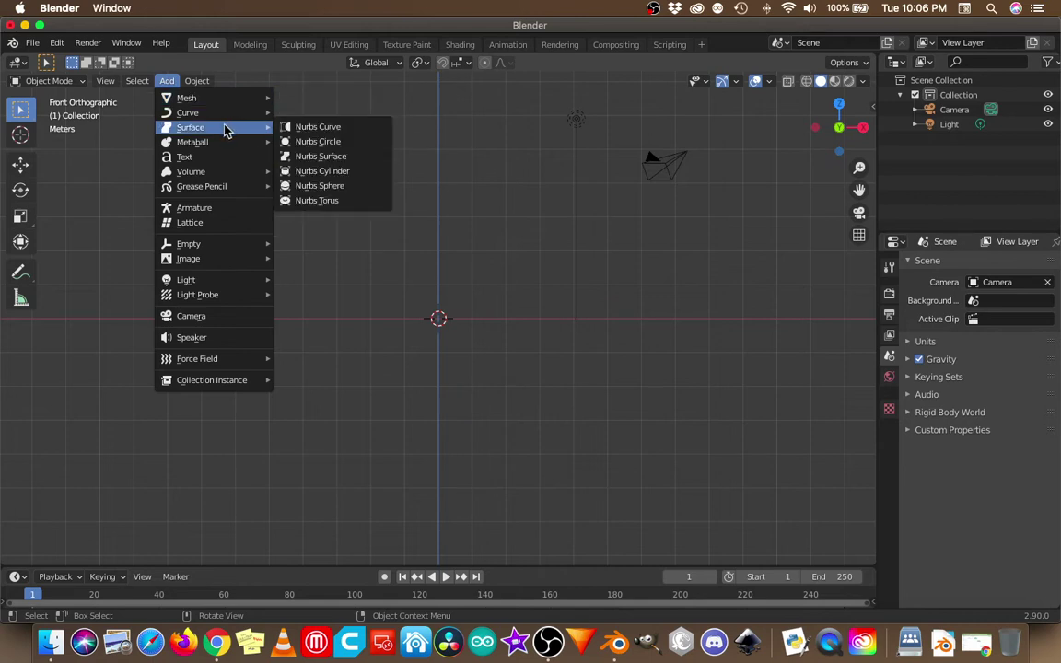
mouse_move(208, 147)
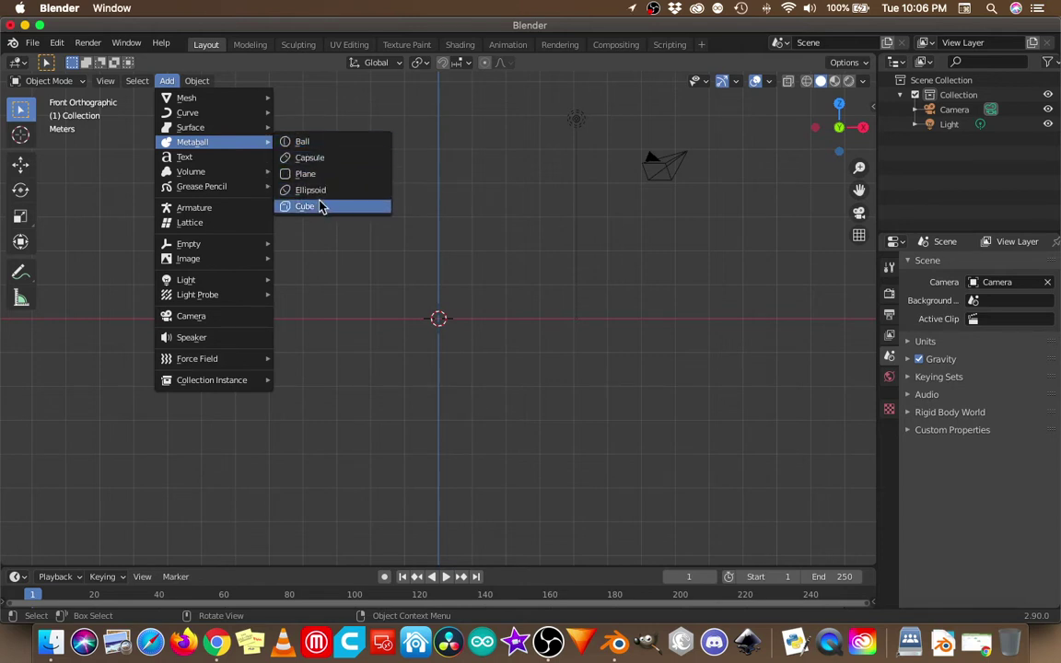
click(322, 149)
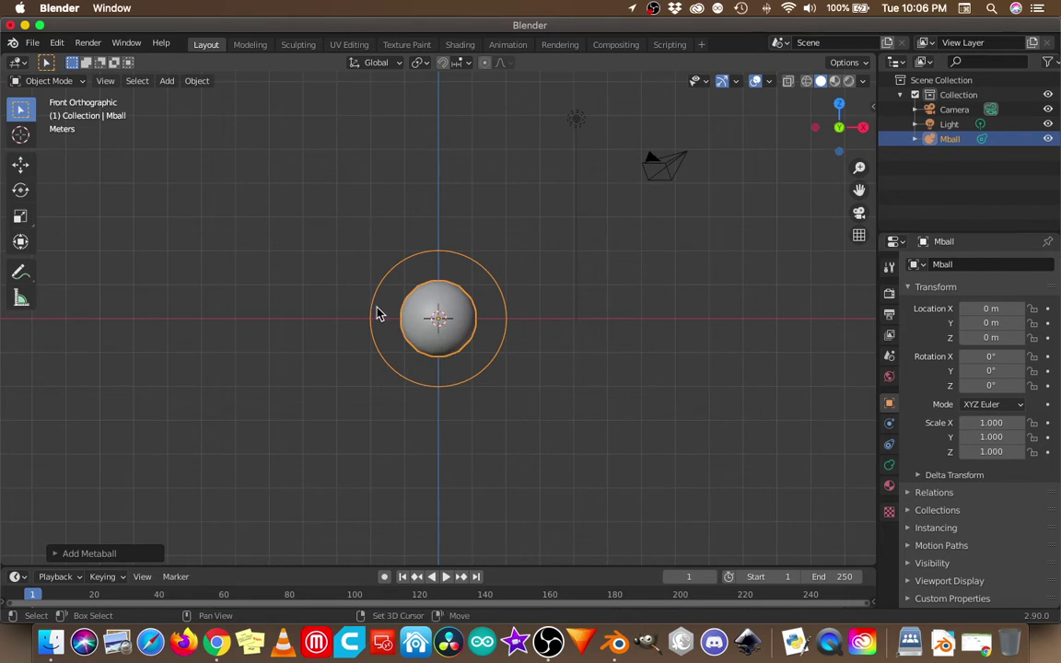
- Duplicate the metaball five times, chaining copies rightward, then up and to the left
key(shift+d)
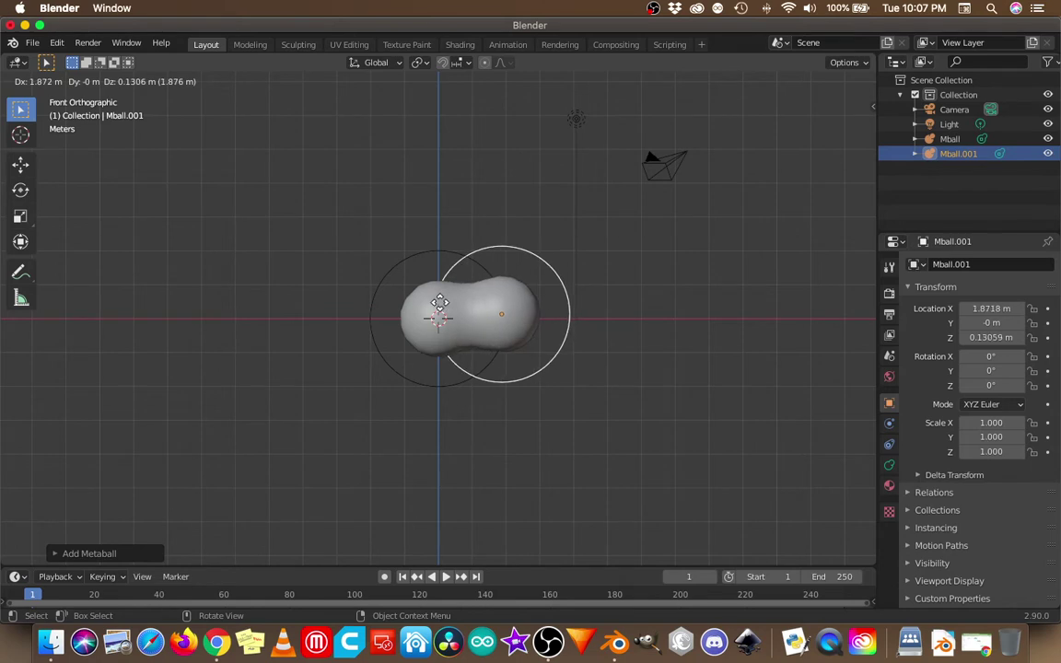
click(436, 304)
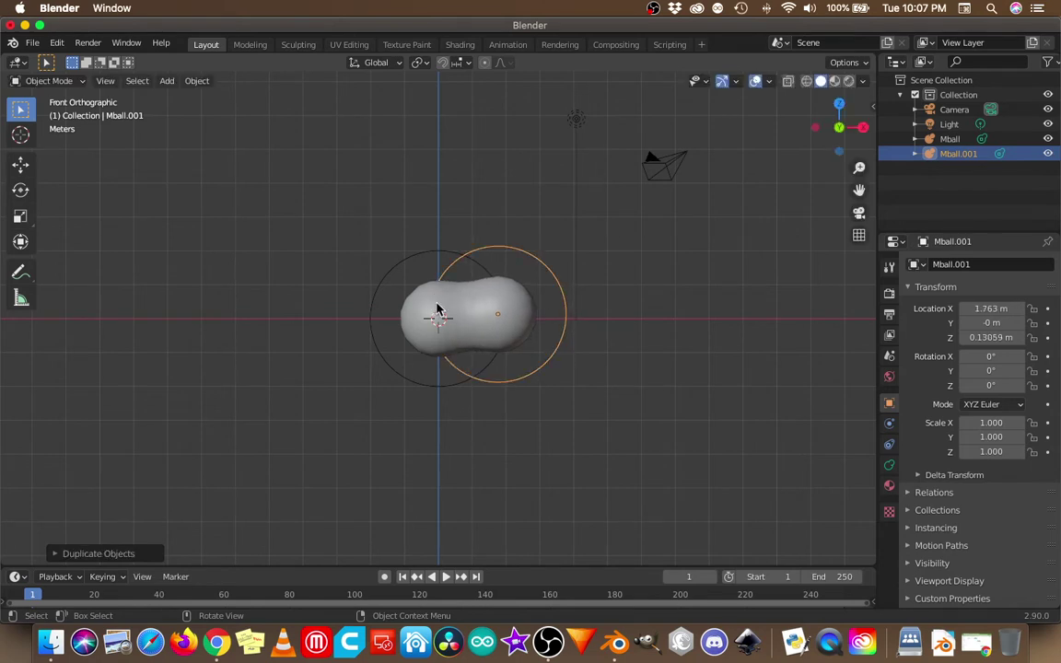
key(shift)
key(shift+d)
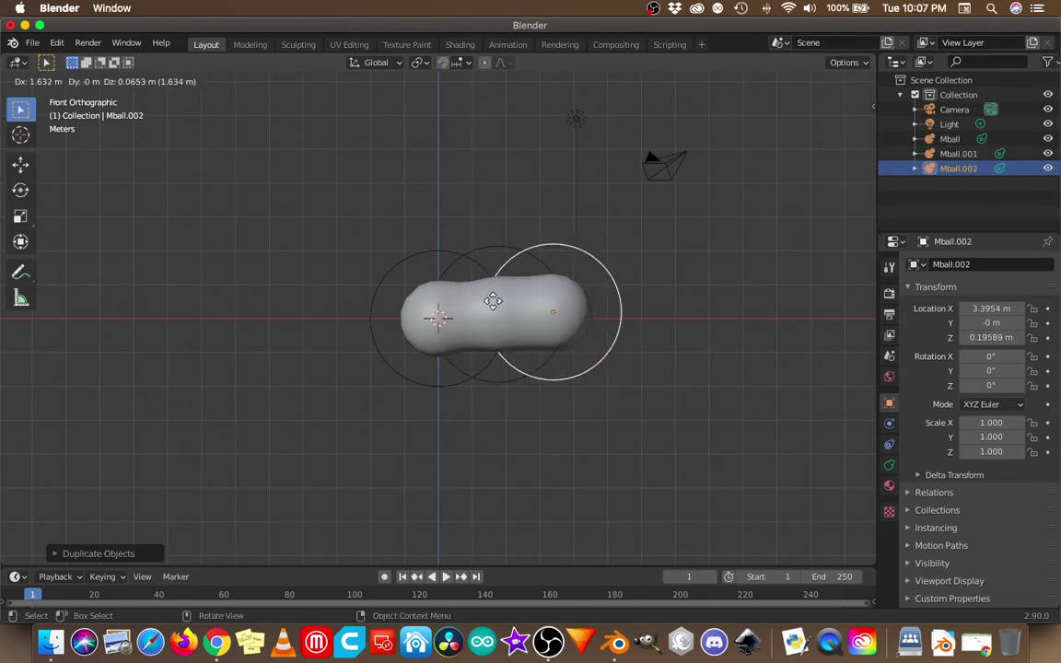
click(497, 304)
key(shift+d)
click(583, 305)
key(shift+d)
click(572, 232)
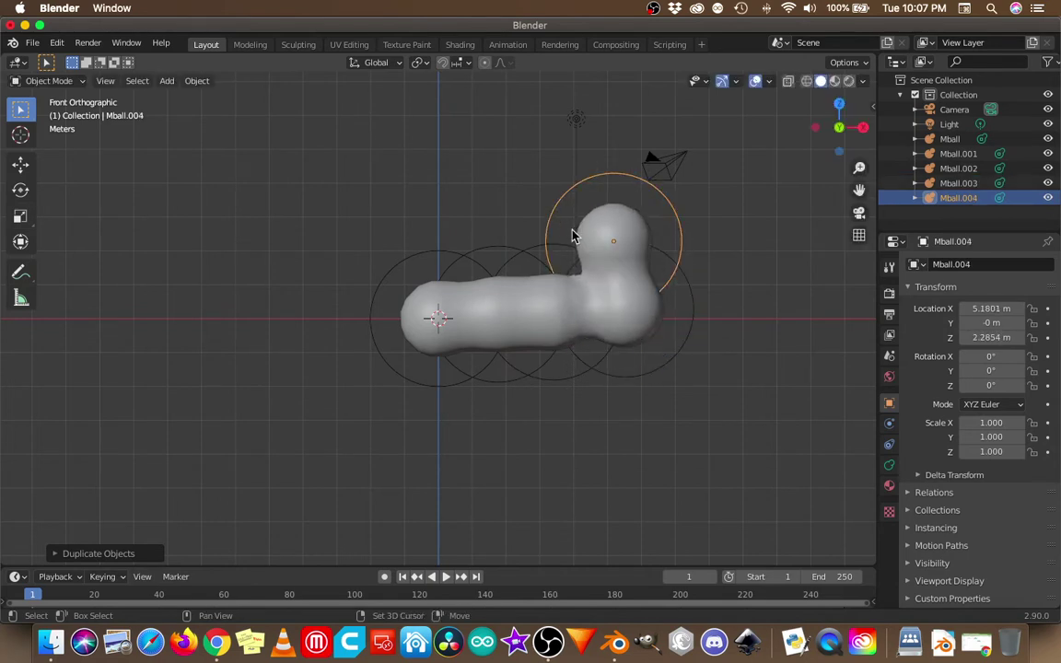
key(shift+d)
click(515, 191)
- Shrink the newest ball to 0.674 and chain four smaller copies up to the top
key(s)
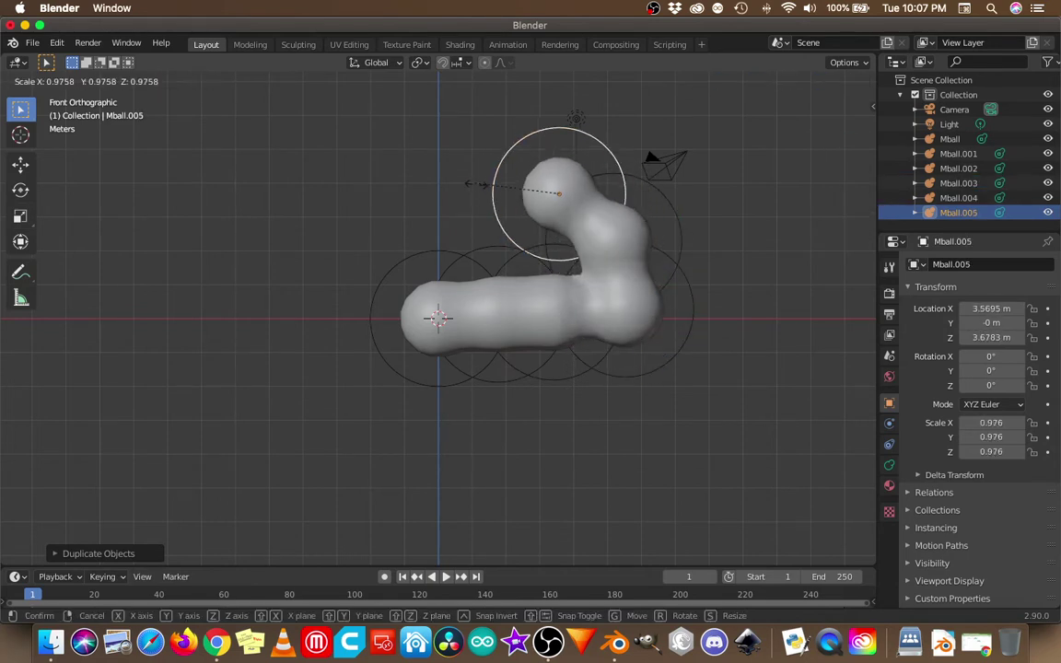
click(503, 201)
key(shift+d)
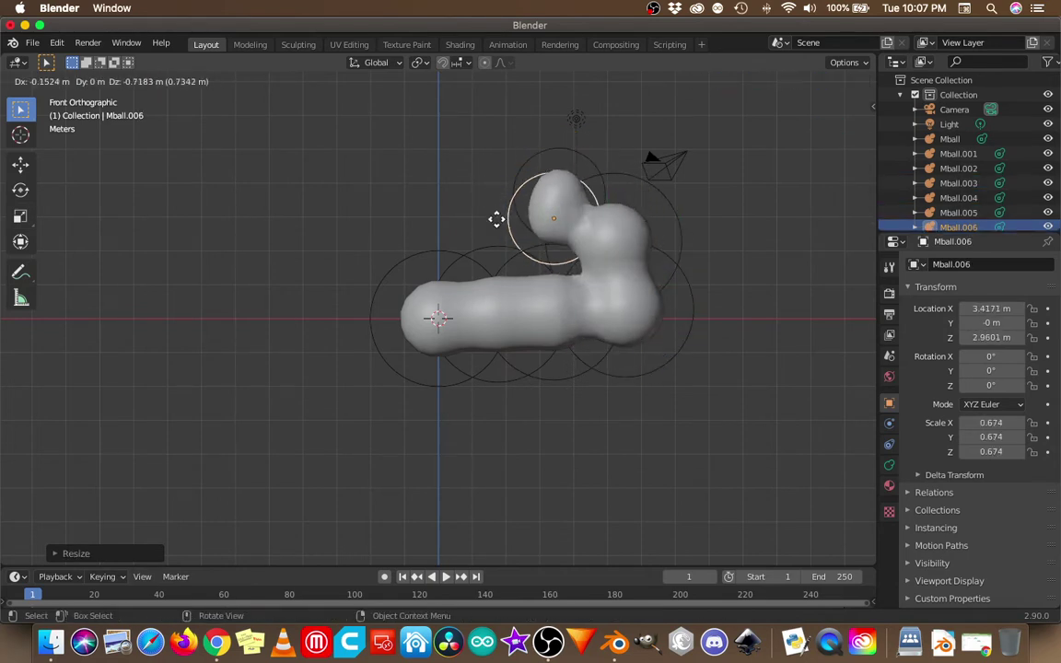
click(494, 229)
key(shift+d)
click(501, 249)
key(shift+d)
click(444, 184)
key(shift+d)
click(429, 81)
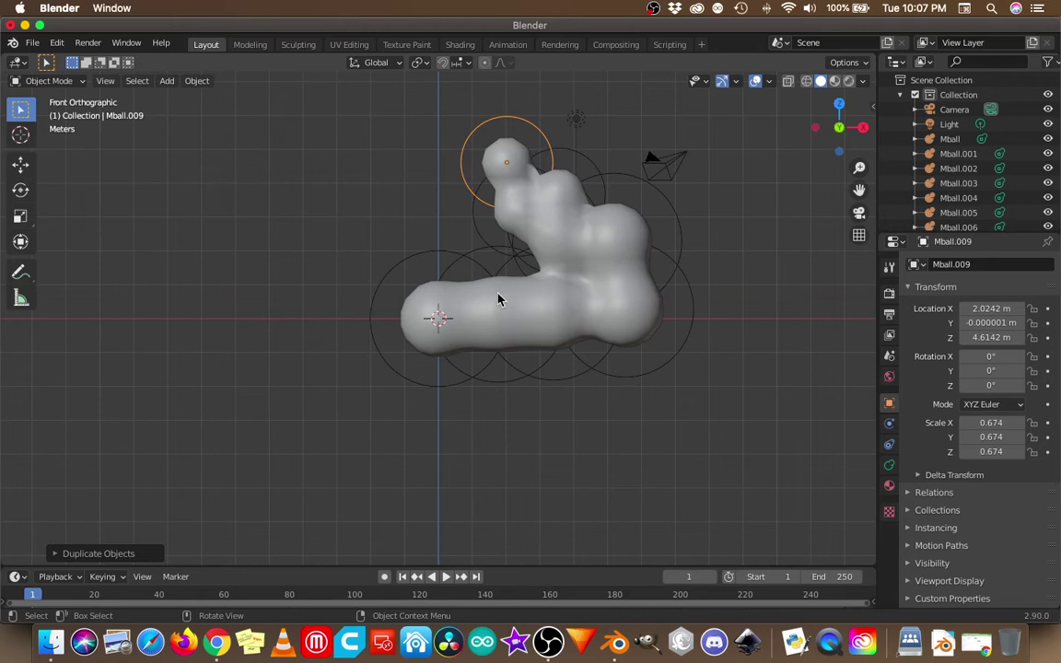
- Select and delete all twelve objects in the scene
key(a)
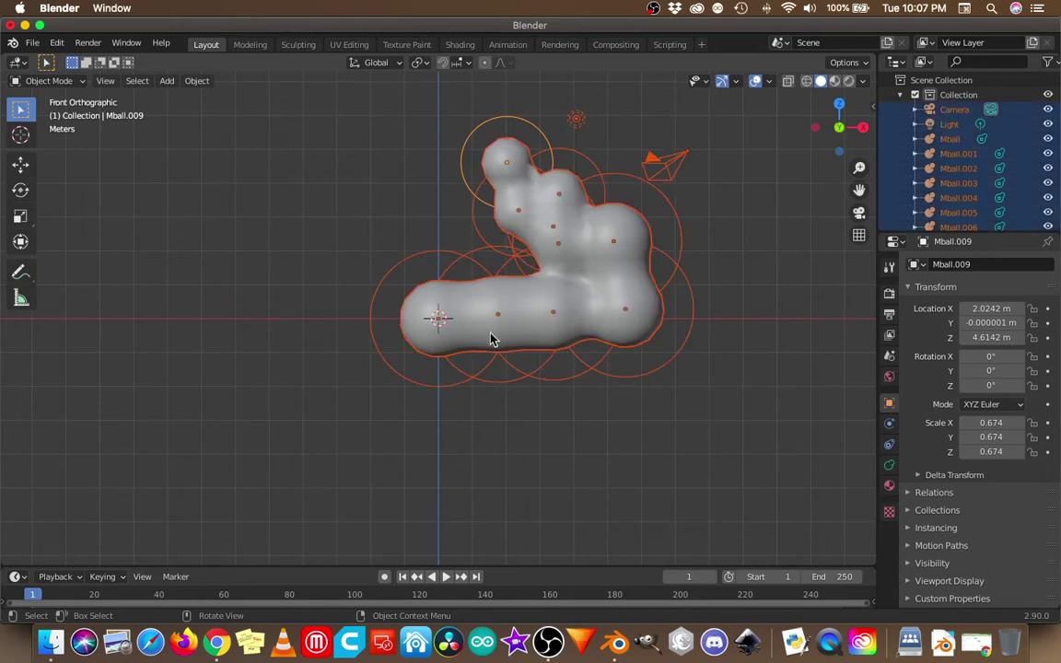
key(x)
click(491, 336)
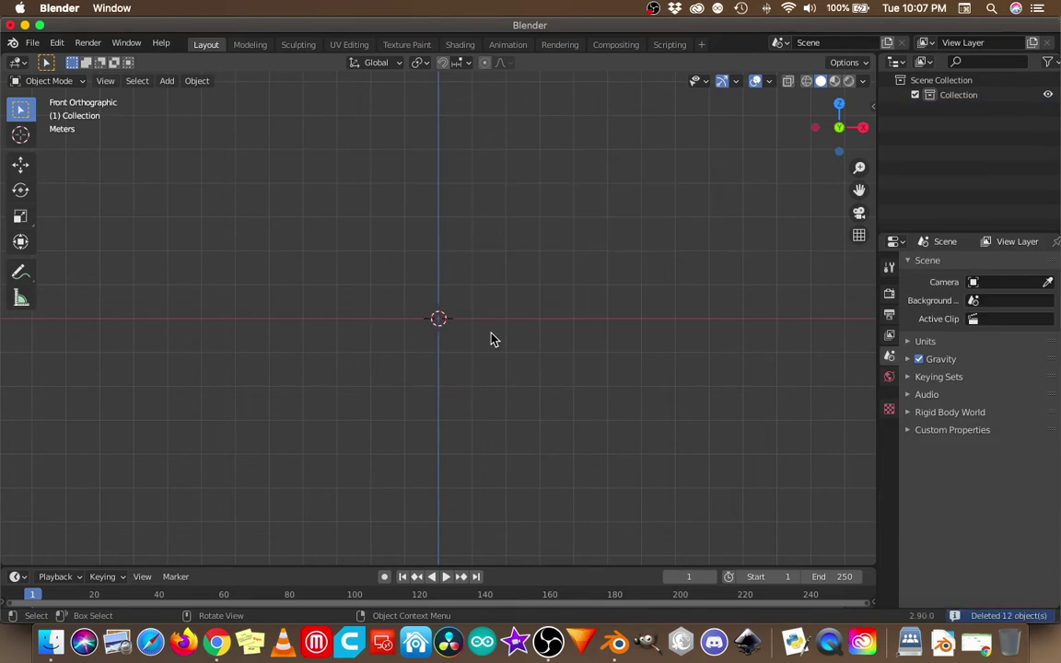
- Add a new metaball Ball and scale it up to 1.791
key(shift+a)
mouse_move(493, 336)
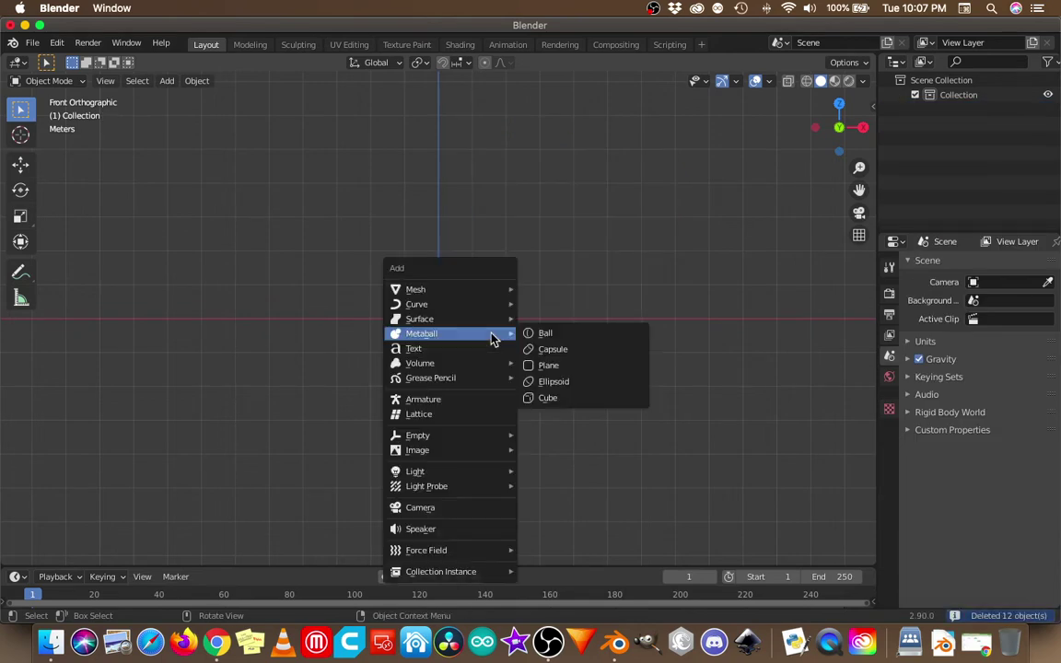
click(548, 333)
key(s)
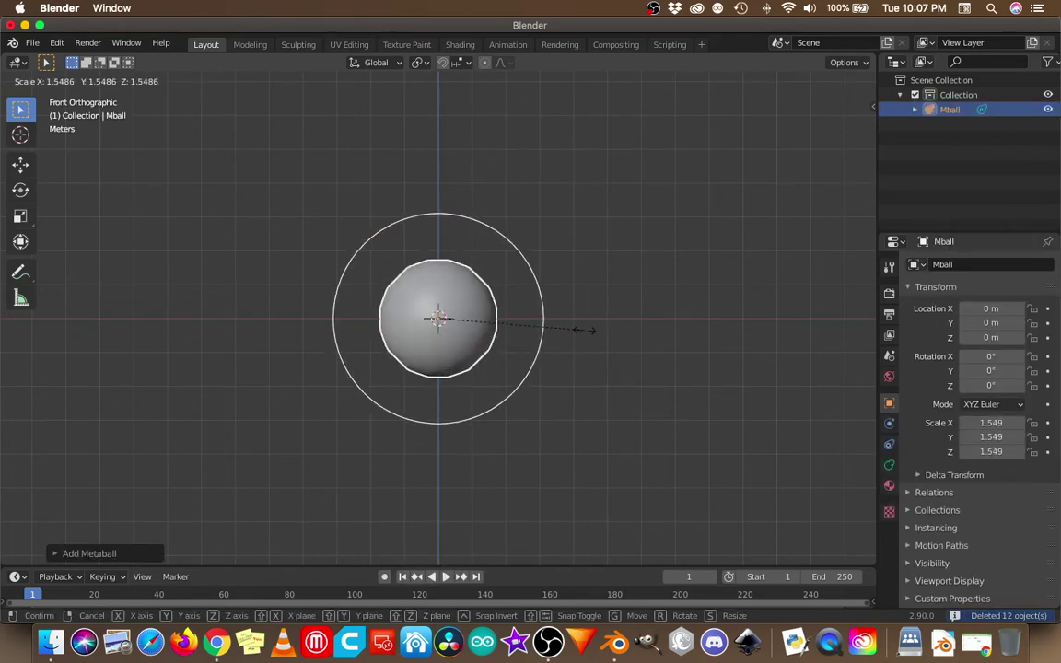
click(606, 337)
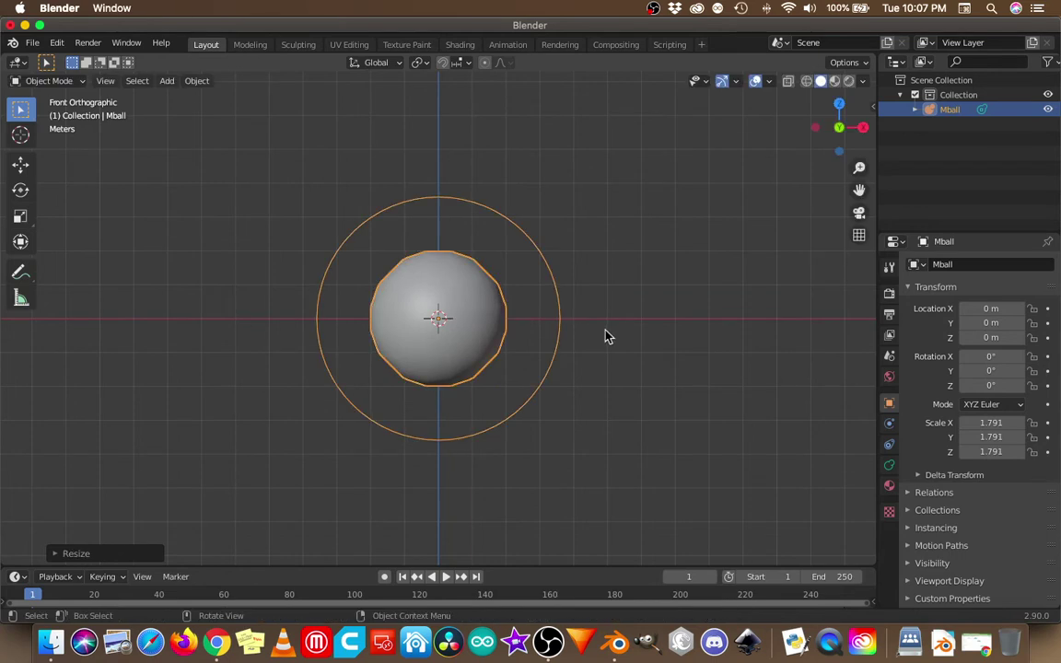
- Stack two copies above it to form the body and a head on top
key(shift+d)
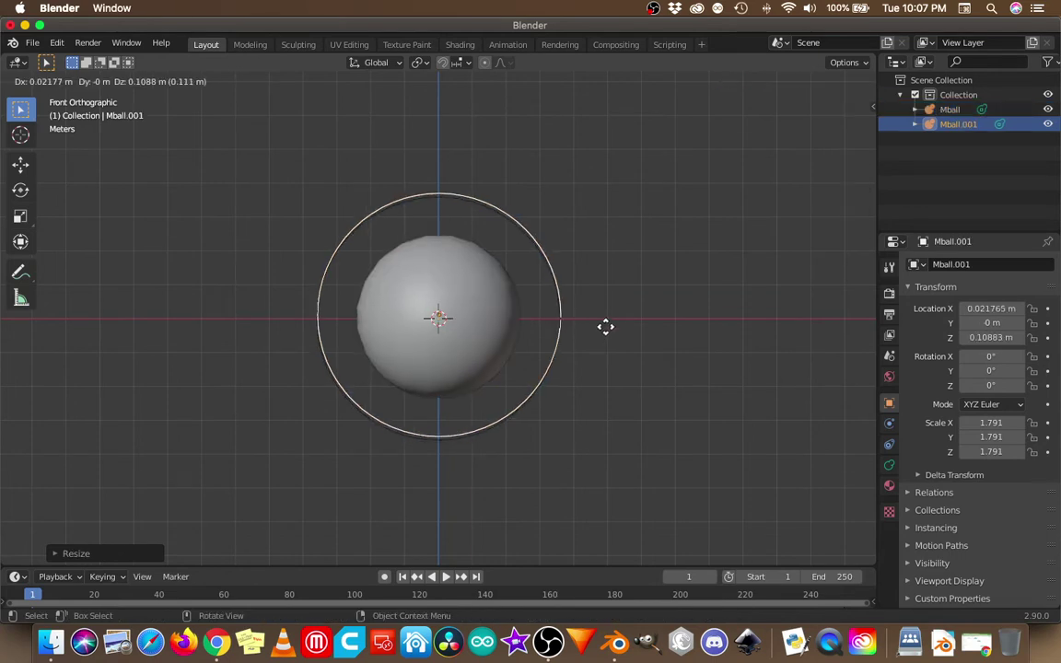
click(604, 245)
key(shift+d)
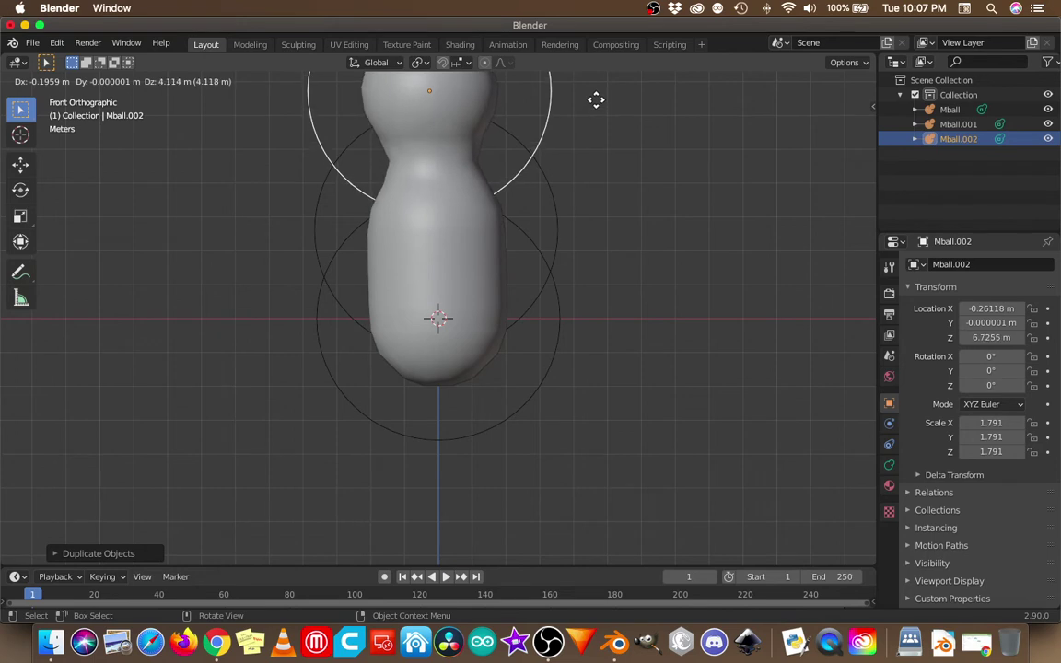
click(596, 99)
shift+middle_drag(600, 224, 627, 277)
scroll(622, 294, down, 3)
- Place a copy beside the torso's right side as a shoulder, scaled to 1.232
key(shift+d)
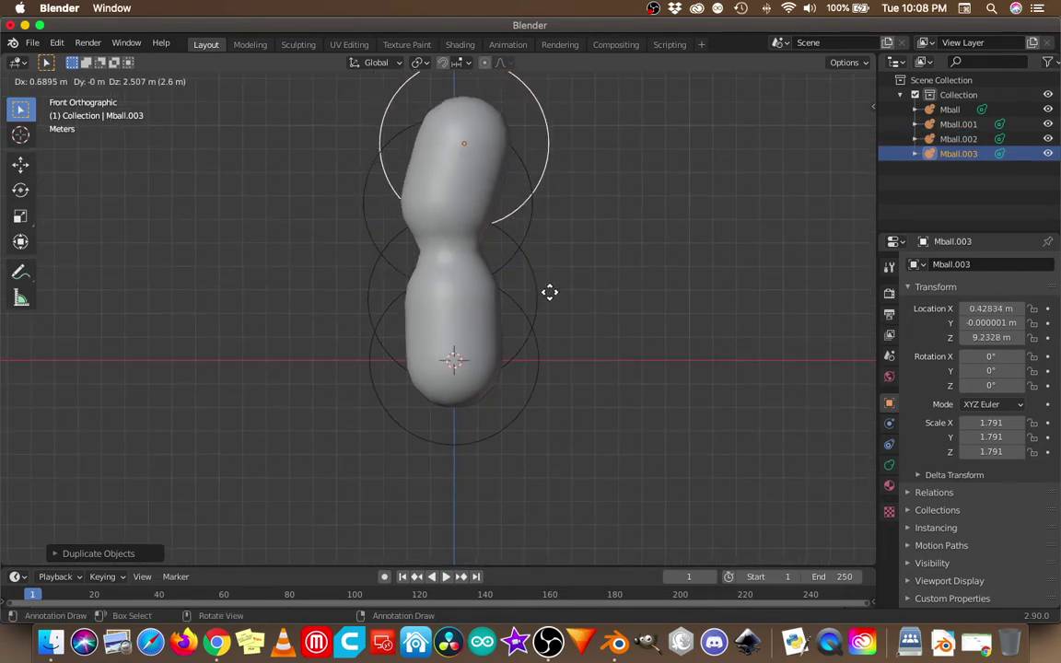
click(619, 451)
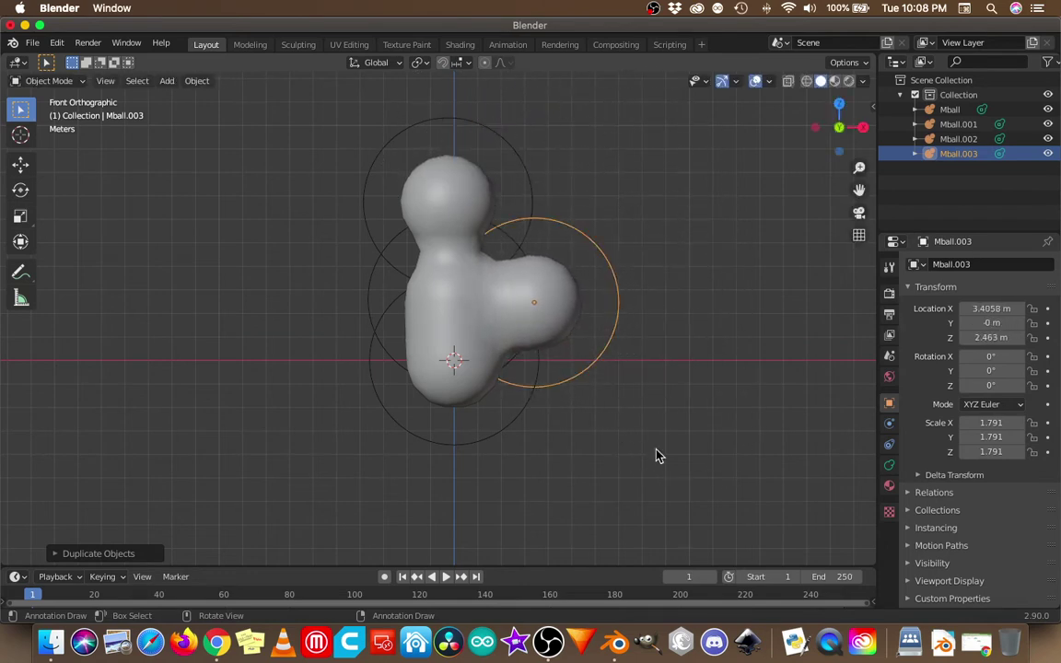
key(s)
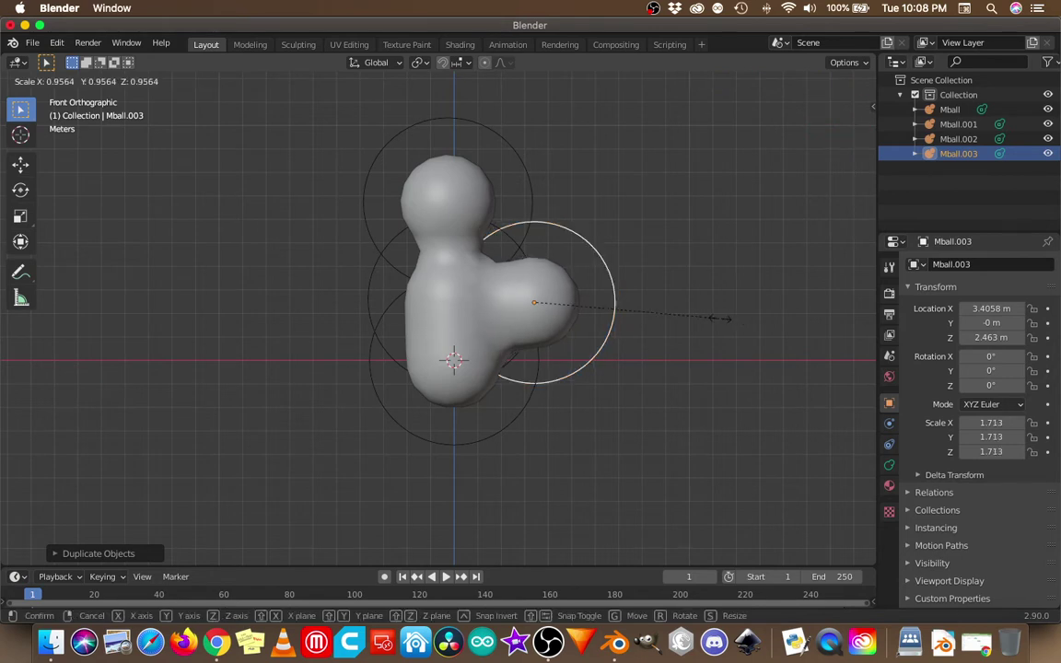
click(680, 323)
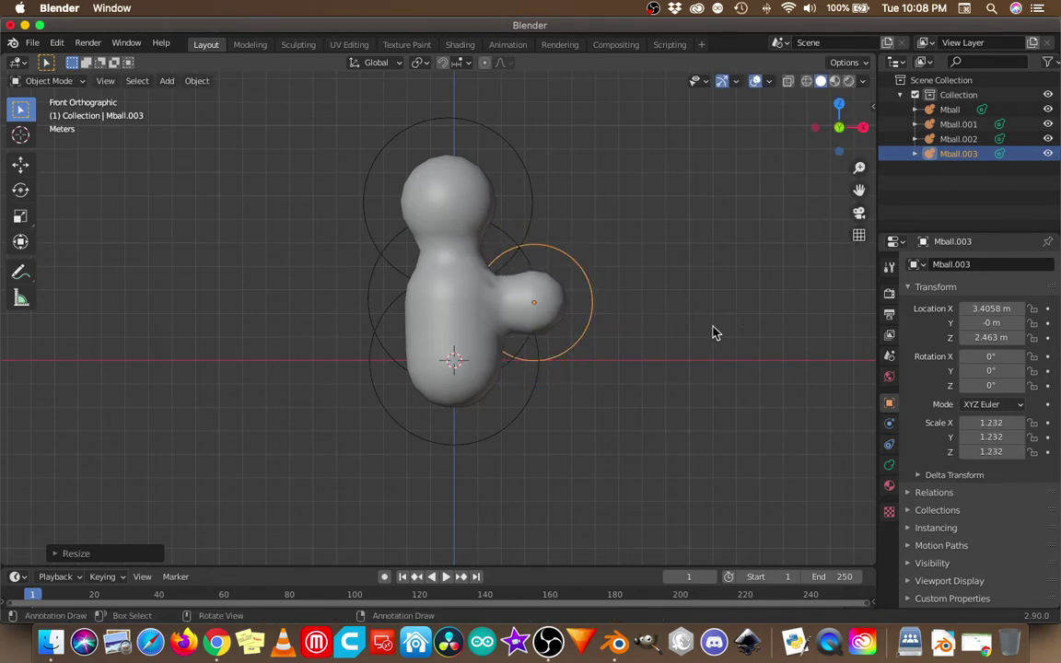
key(g)
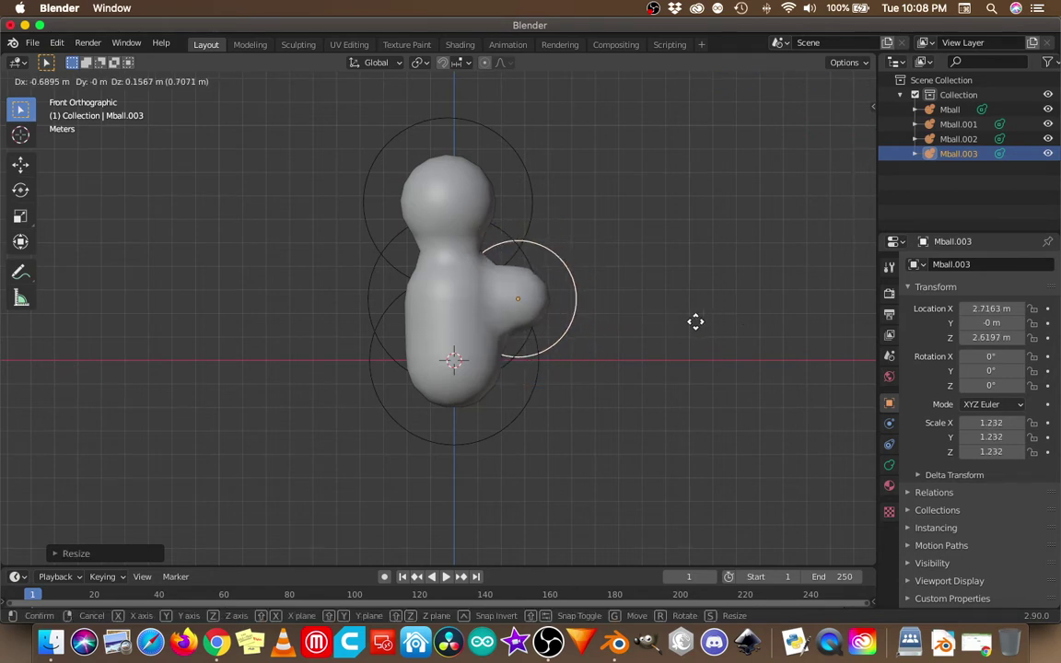
click(693, 325)
- Extend the right arm with two progressively smaller balls, the tip at 0.830
key(shift+d)
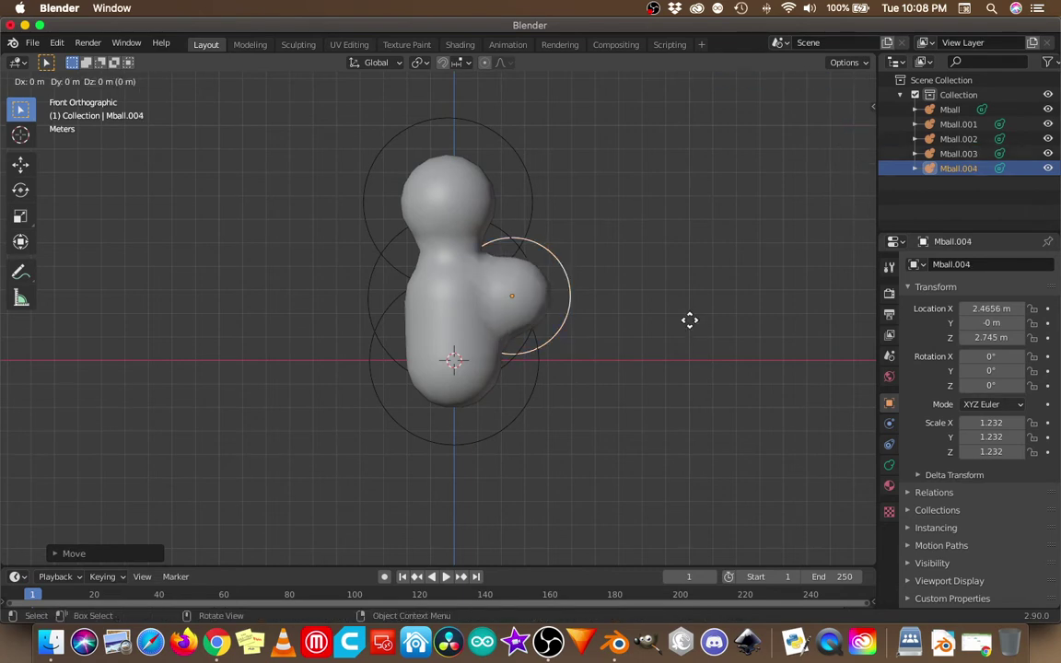
click(729, 322)
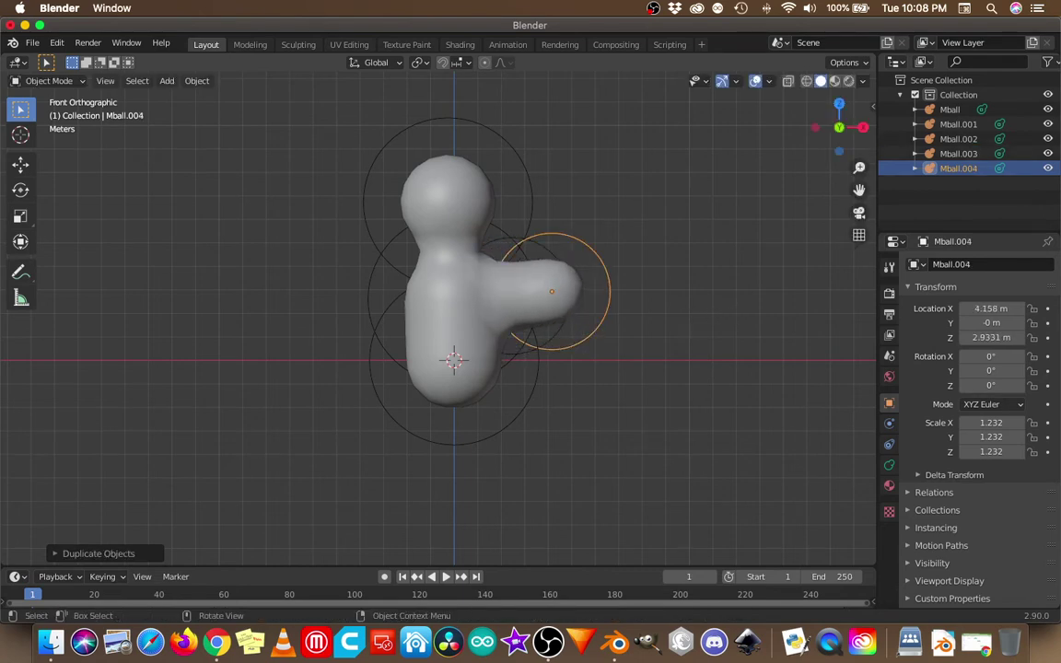
key(s)
click(694, 322)
key(shift+d)
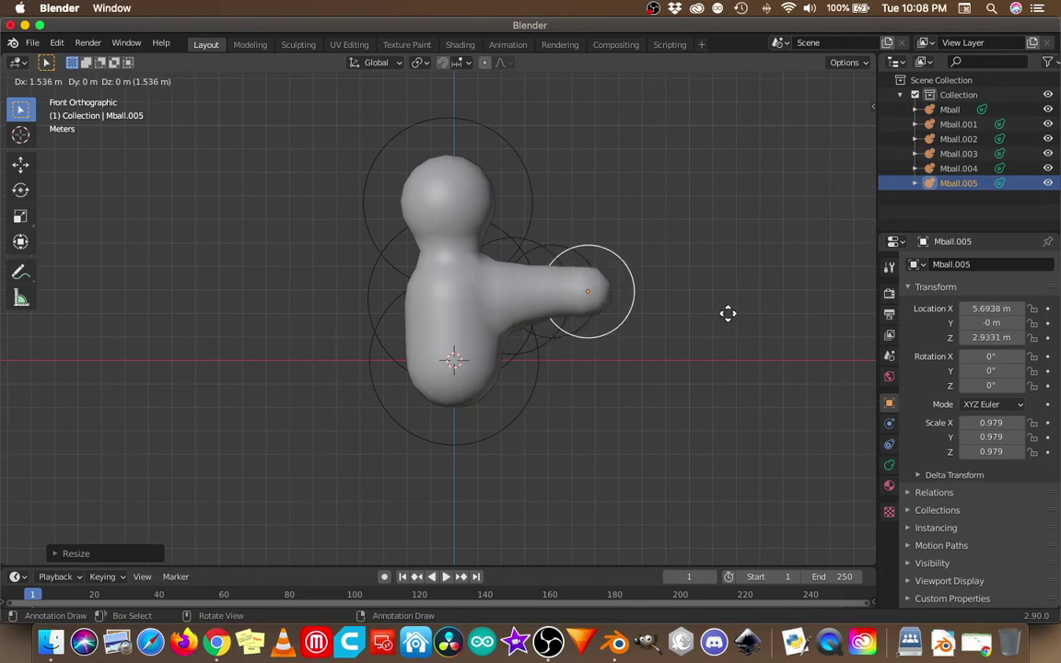
click(728, 319)
key(s)
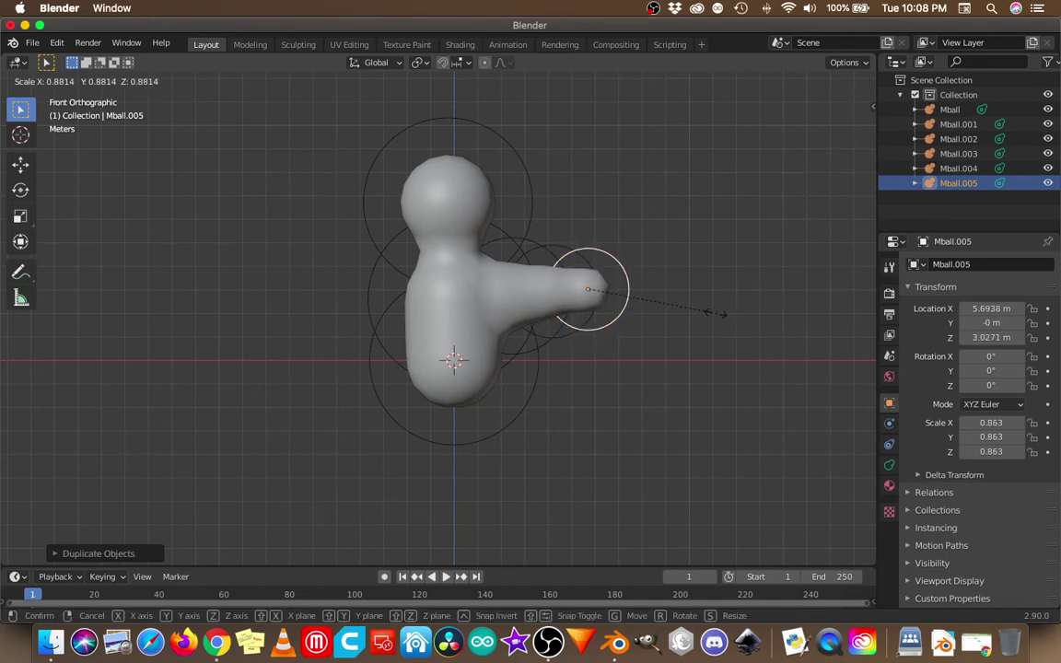
click(715, 320)
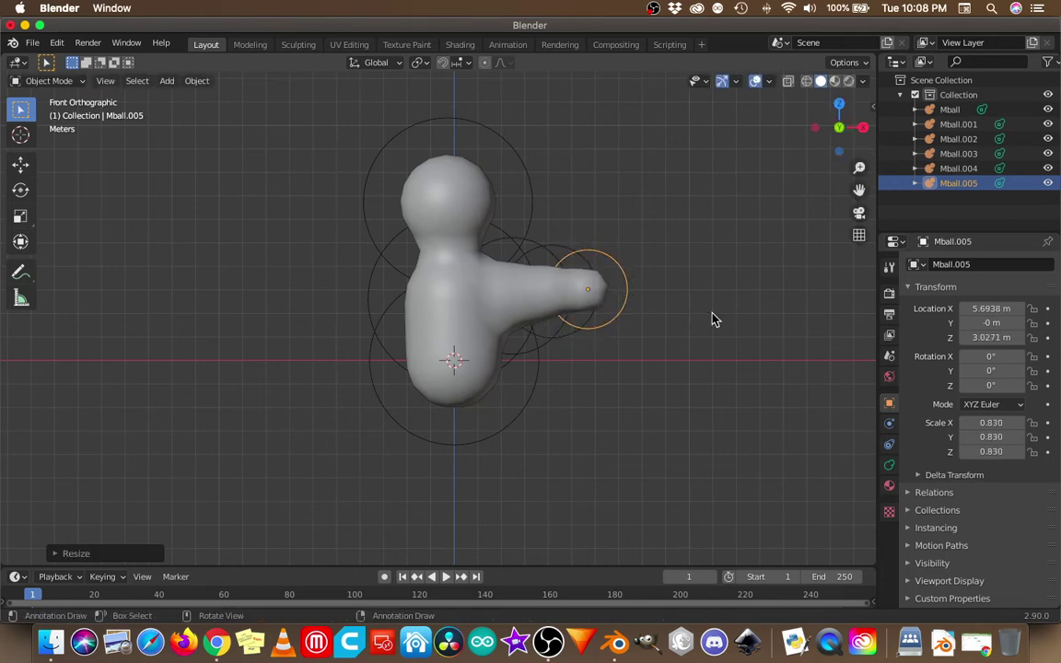
- Select the right shoulder metaball among the overlapping torso balls
click(506, 301)
click(525, 243)
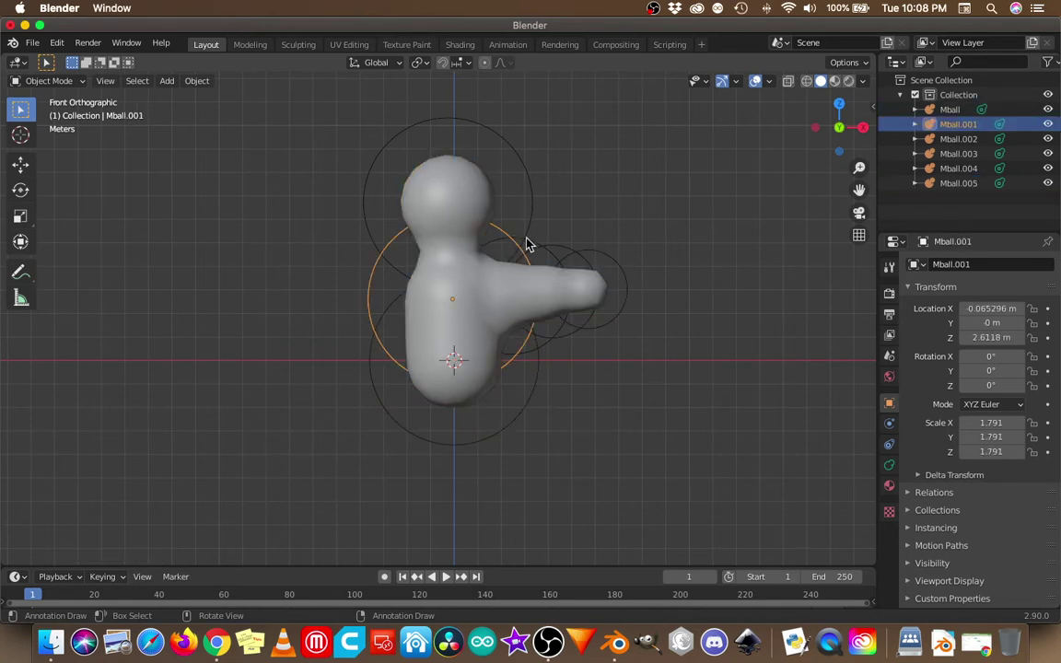
click(537, 250)
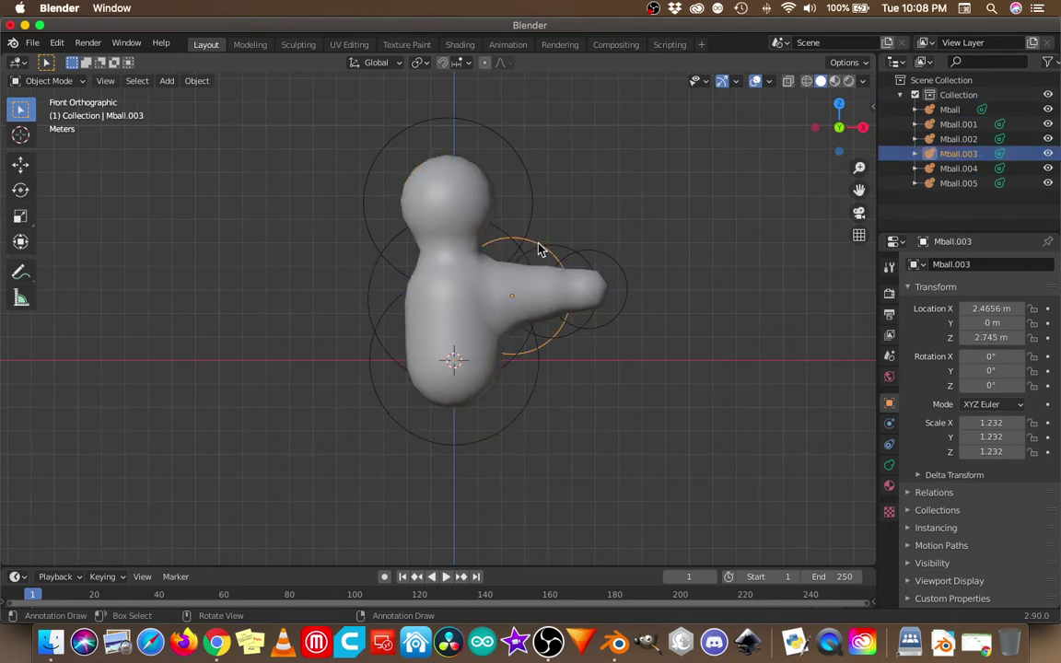
- Duplicate the shoulder ball leftward into a left arm, shrinking the copies along the way
key(shift+d)
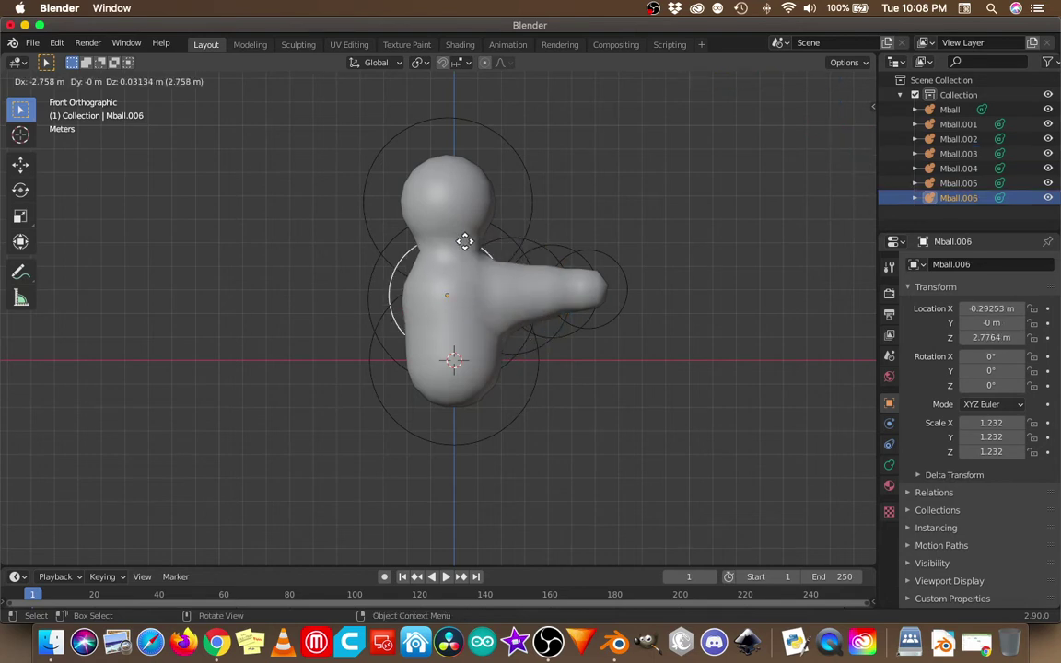
click(419, 243)
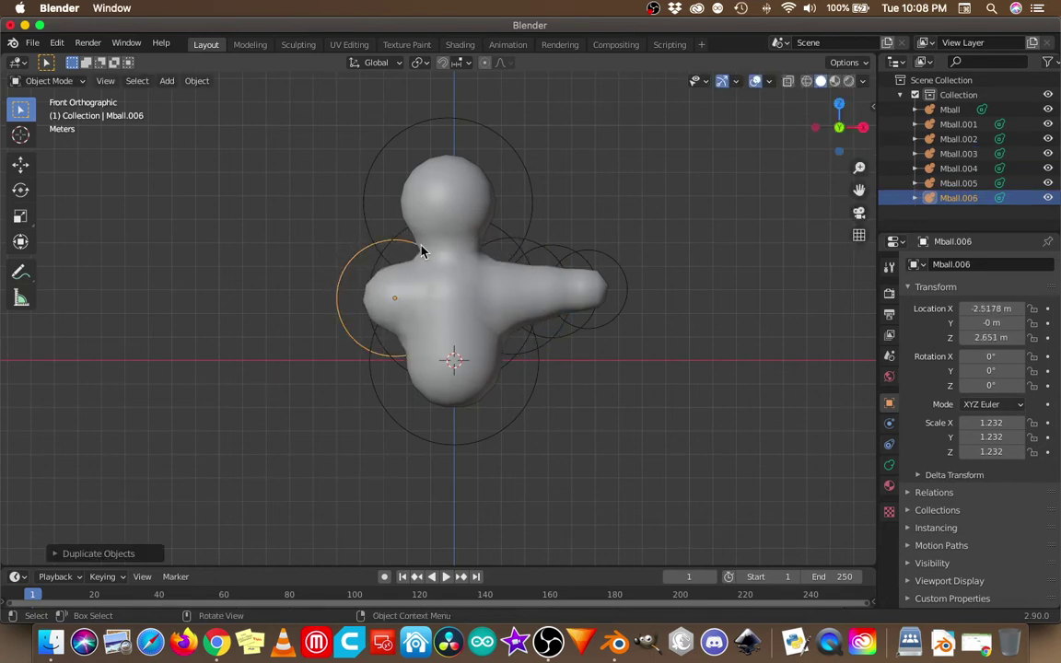
key(shift+d)
click(388, 245)
key(s)
click(387, 259)
key(shift+d)
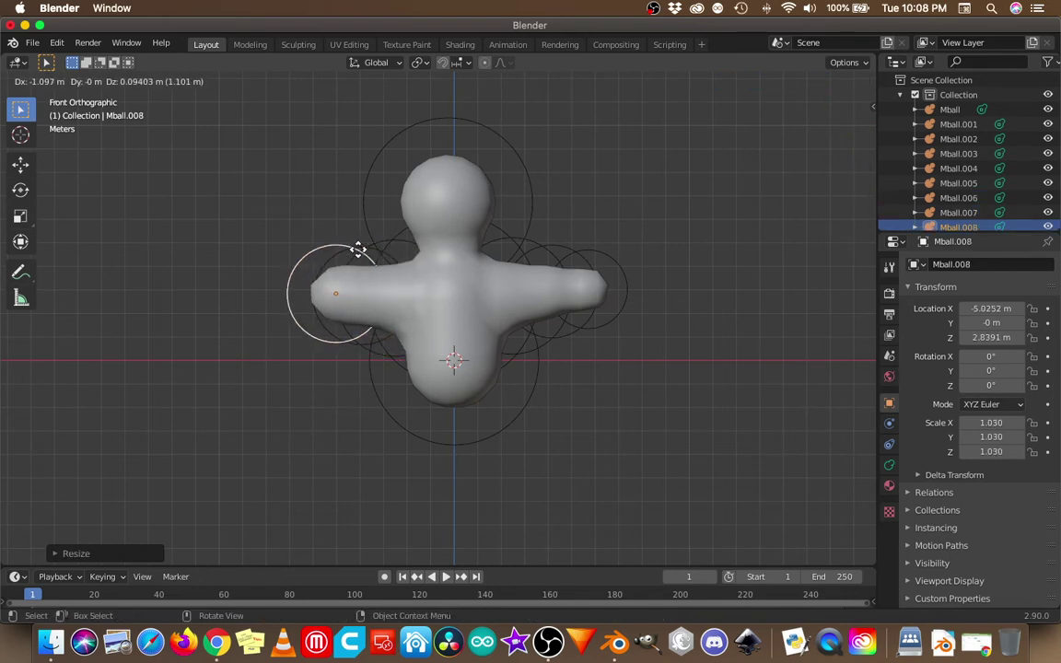
click(359, 251)
key(shift+d)
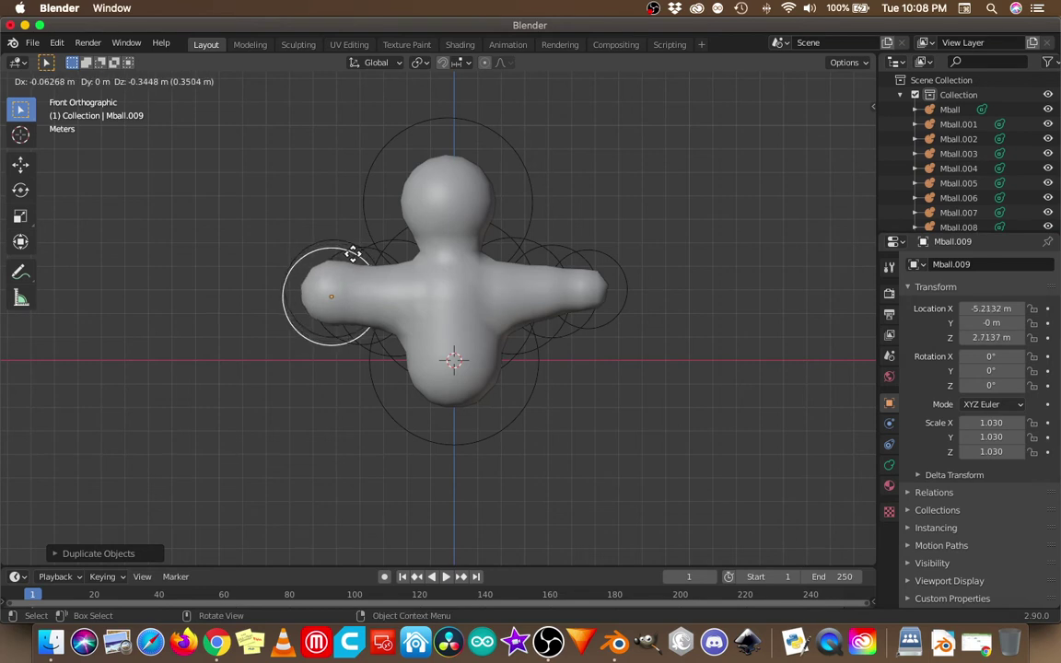
click(270, 249)
- Delete the stray extra ball, then scale the left arm tip to 0.829 and nudge it outward
key(x)
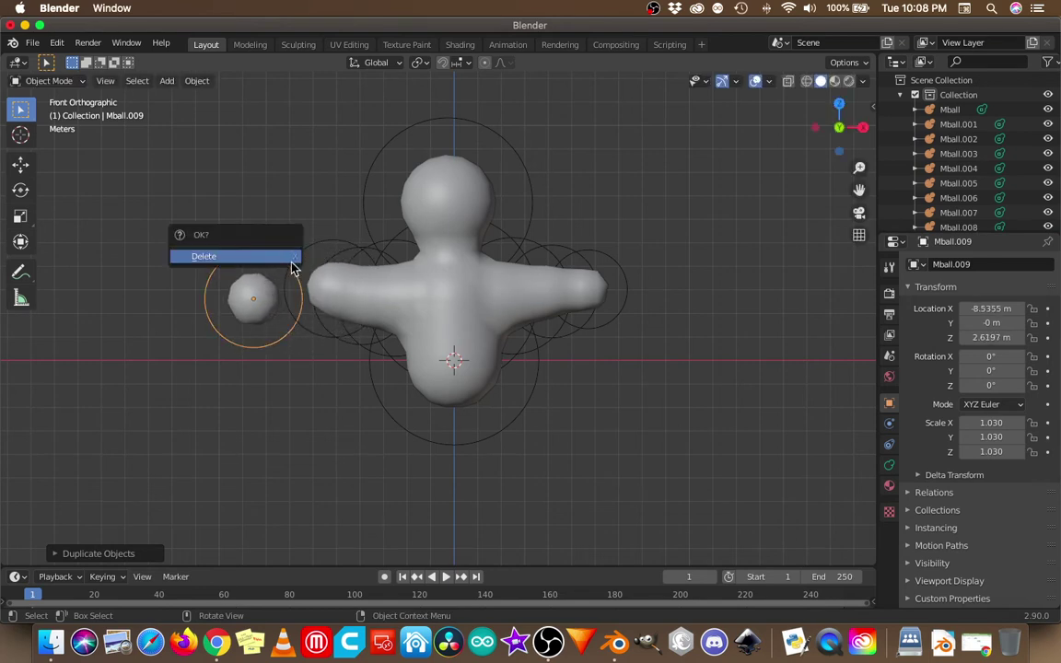
click(291, 261)
click(297, 249)
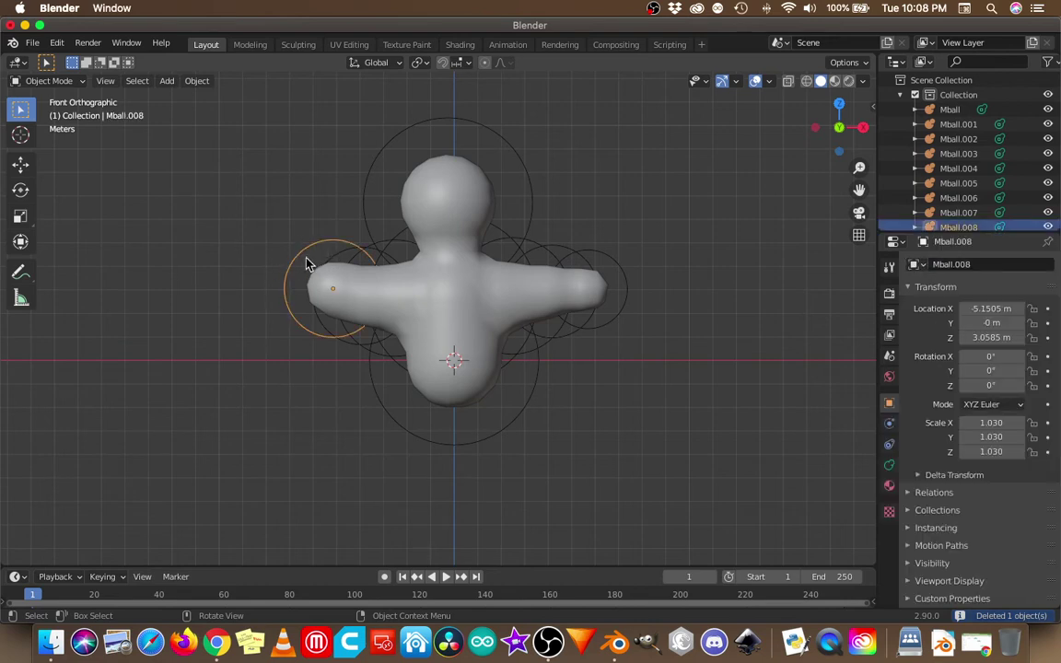
key(s)
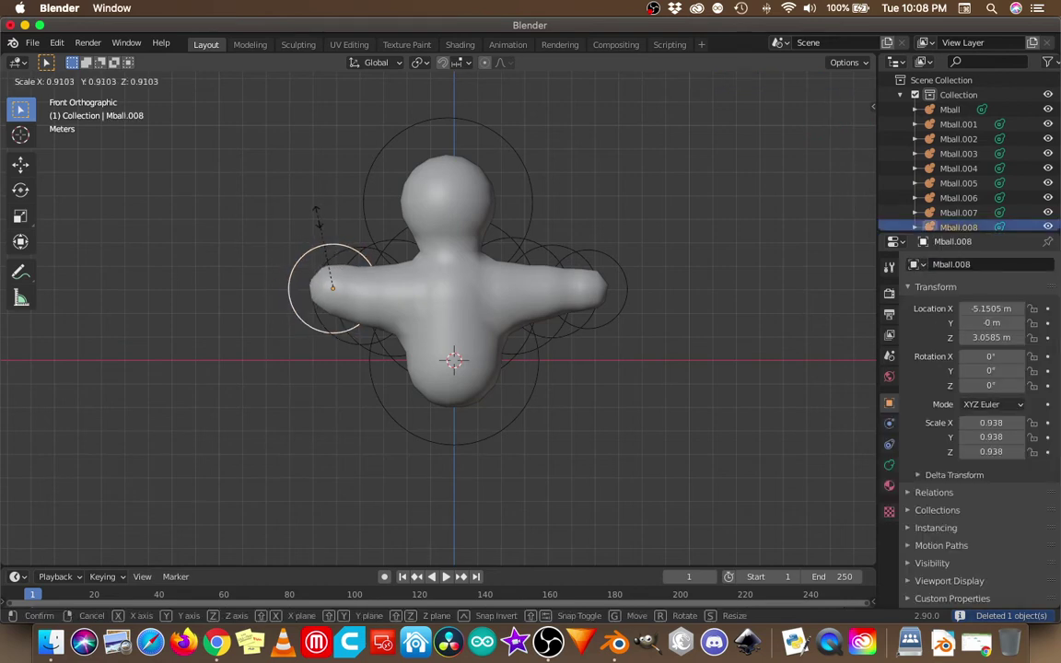
click(316, 225)
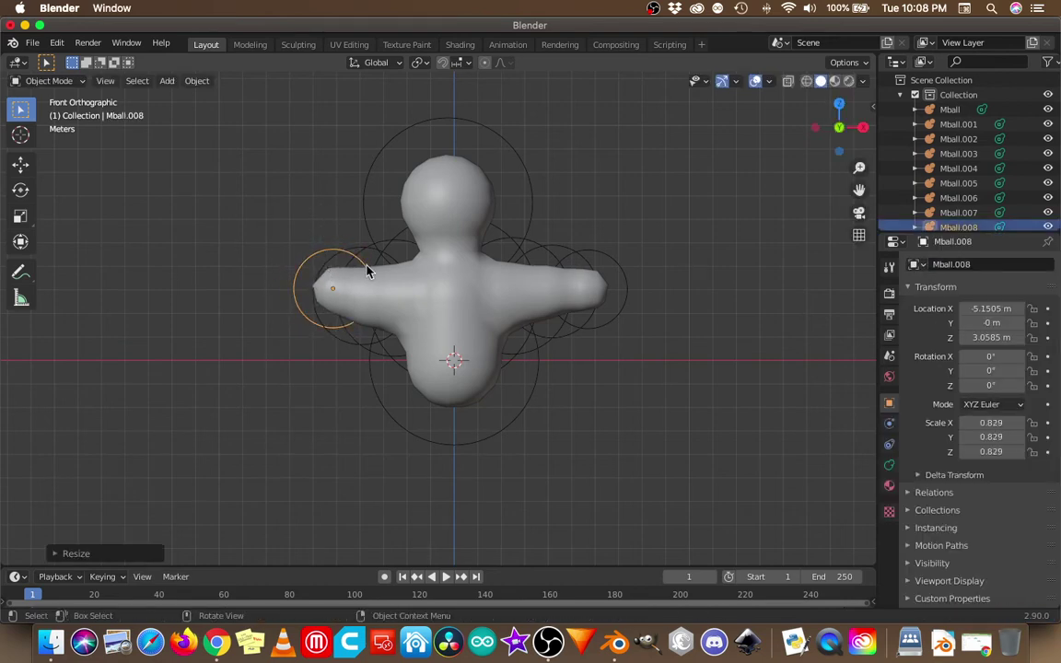
key(g)
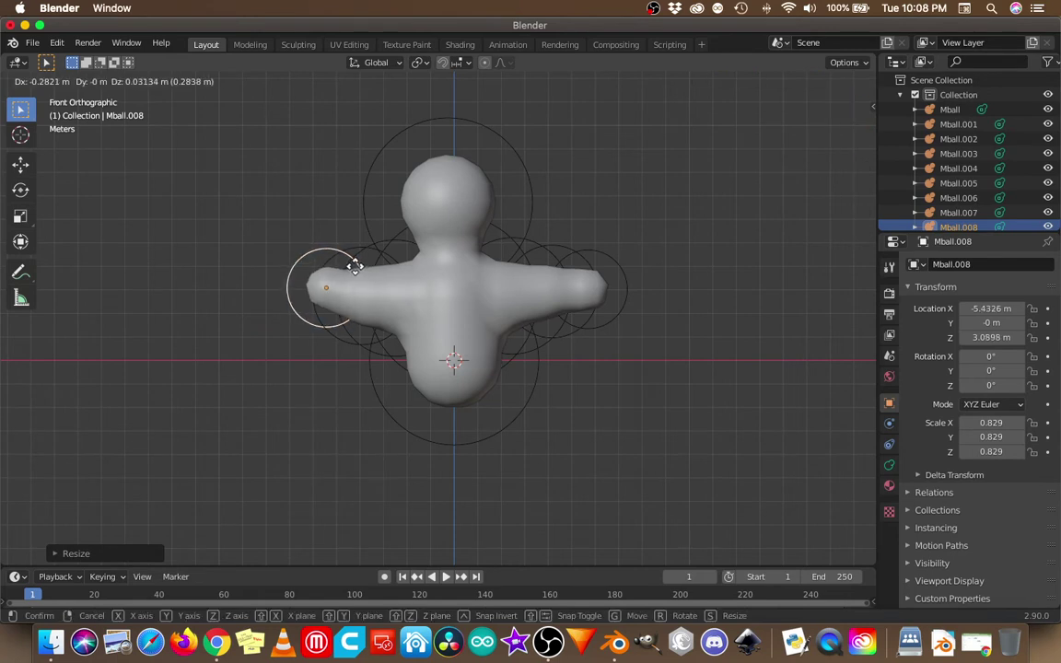
click(358, 269)
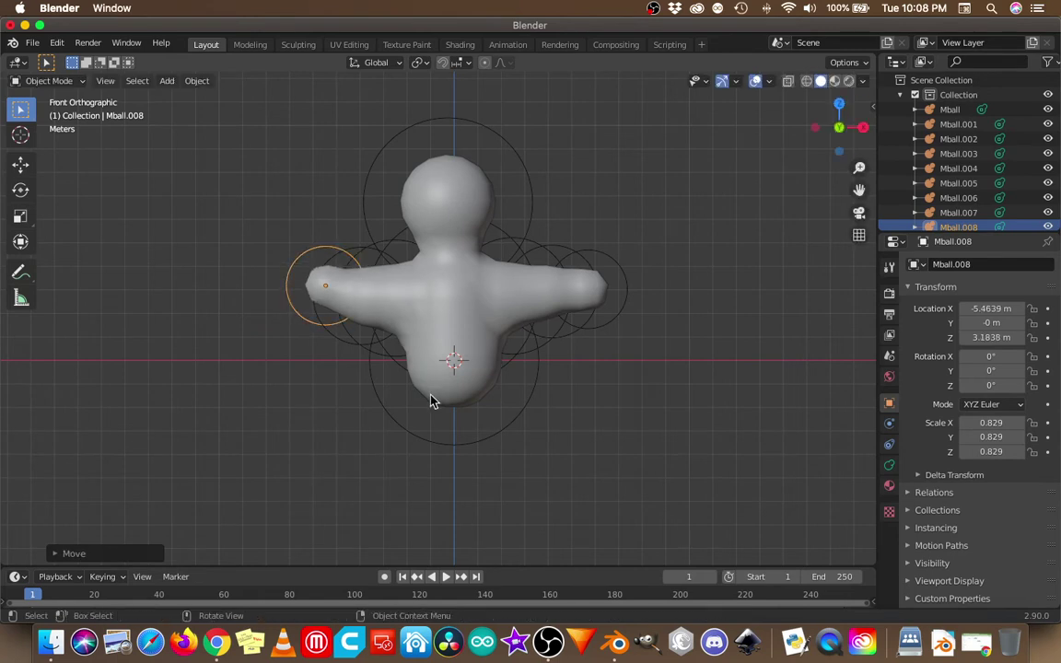
- Duplicate the shoulder metaball three times downward to form a leg below the torso
click(541, 349)
click(543, 350)
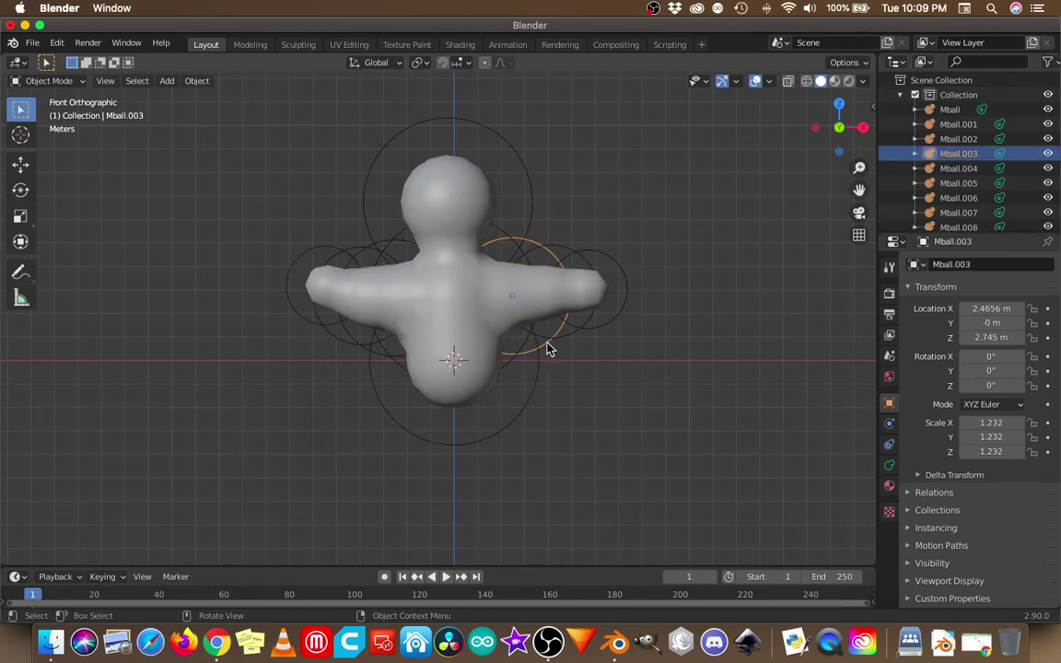
key(shift+d)
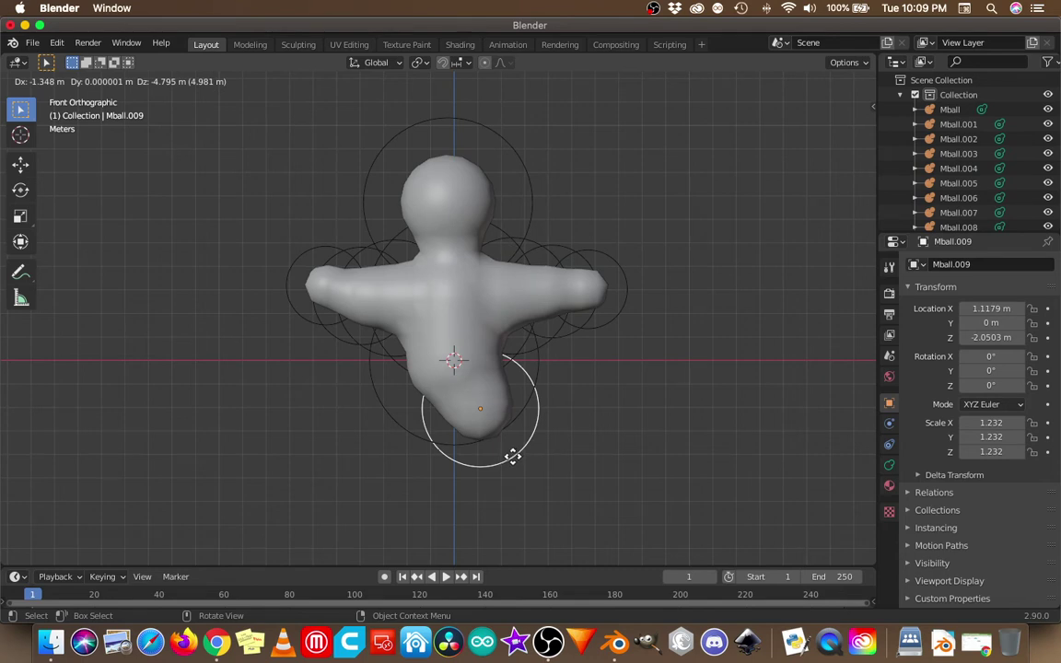
click(514, 459)
key(shift+d)
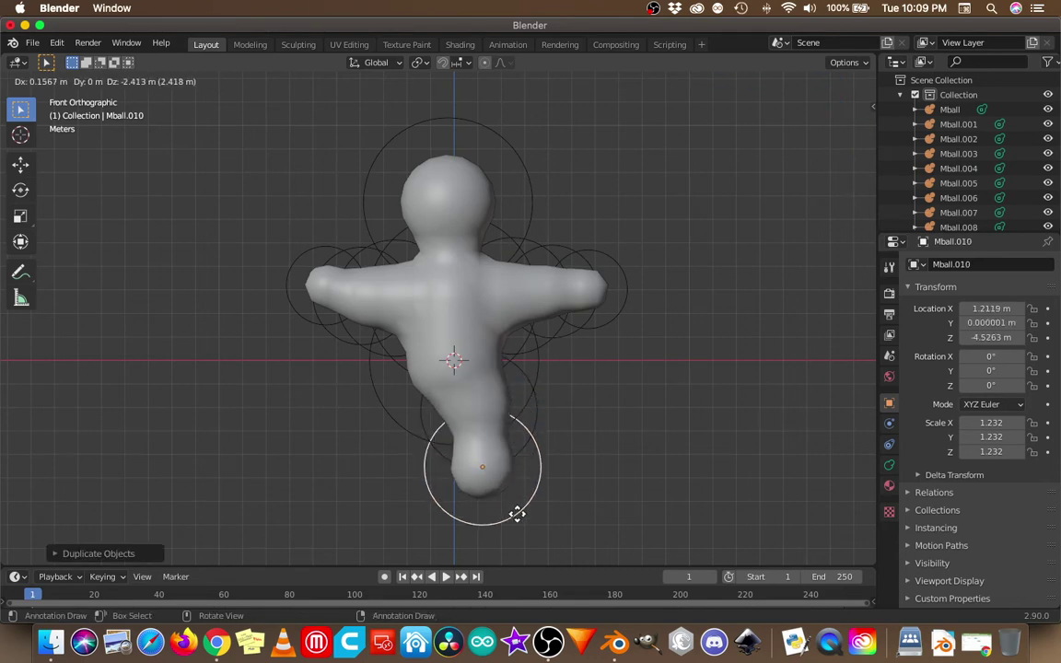
click(519, 512)
key(shift+d)
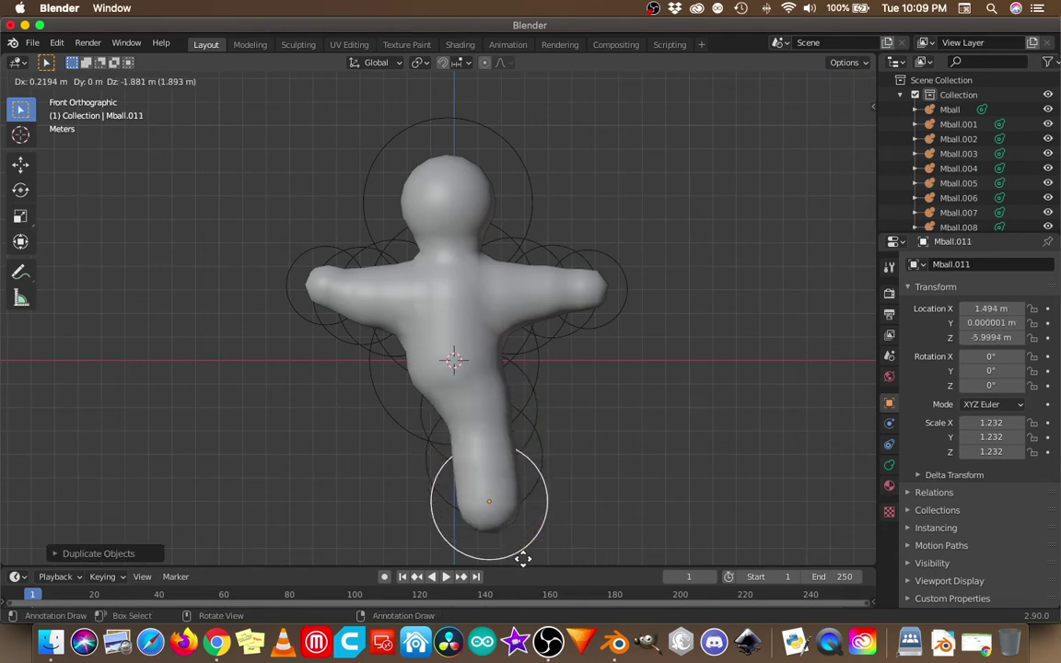
click(529, 78)
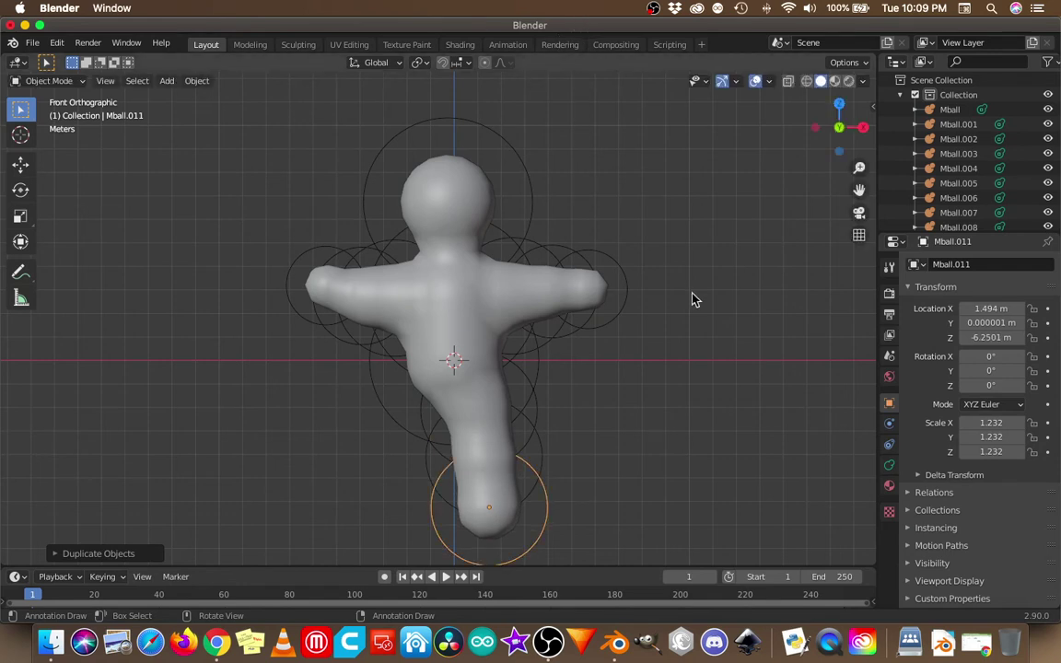
- Shrink the foot ball and rescale the middle leg ball to 1.070
key(s)
click(591, 289)
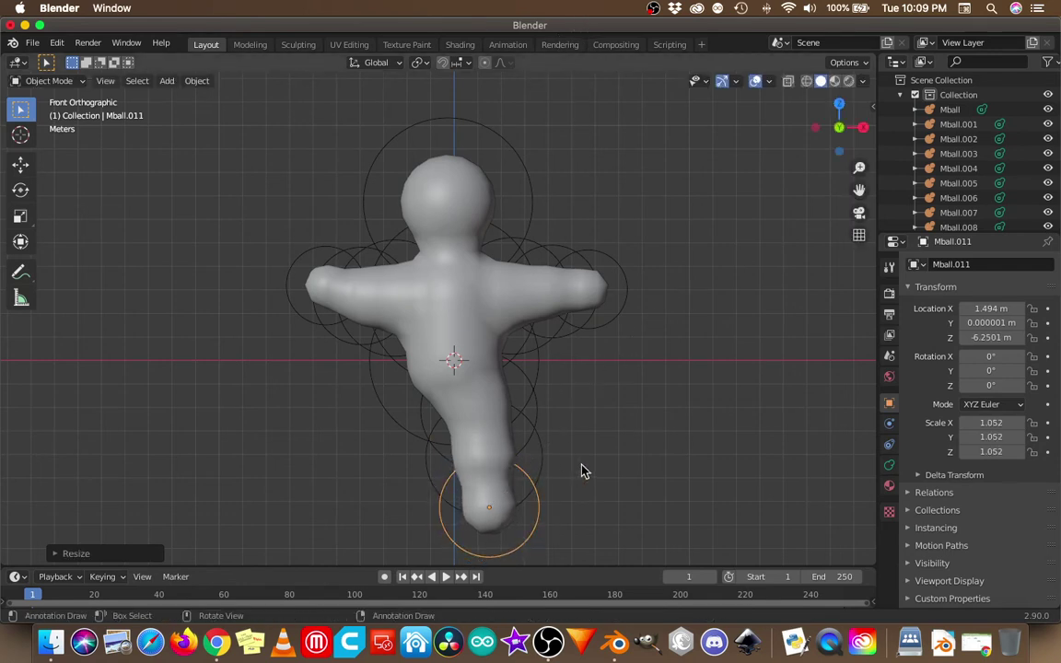
click(541, 462)
key(s)
click(668, 403)
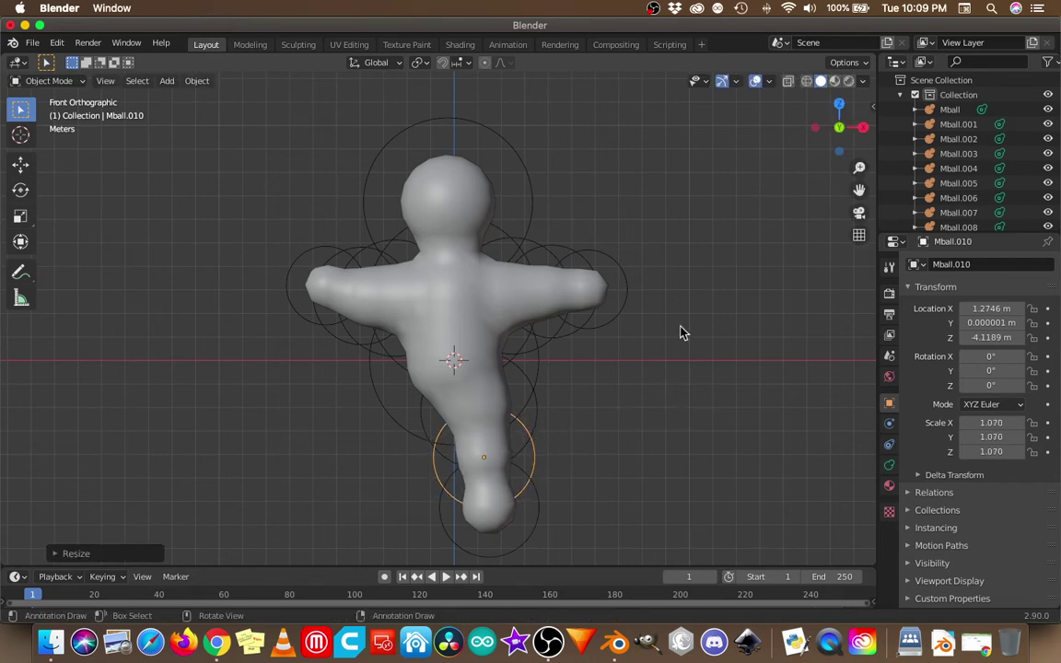
- Copy the upper leg ball for the left leg, adding a 1.052 section and a 1.068 foot
click(539, 419)
key(shift+d)
click(481, 416)
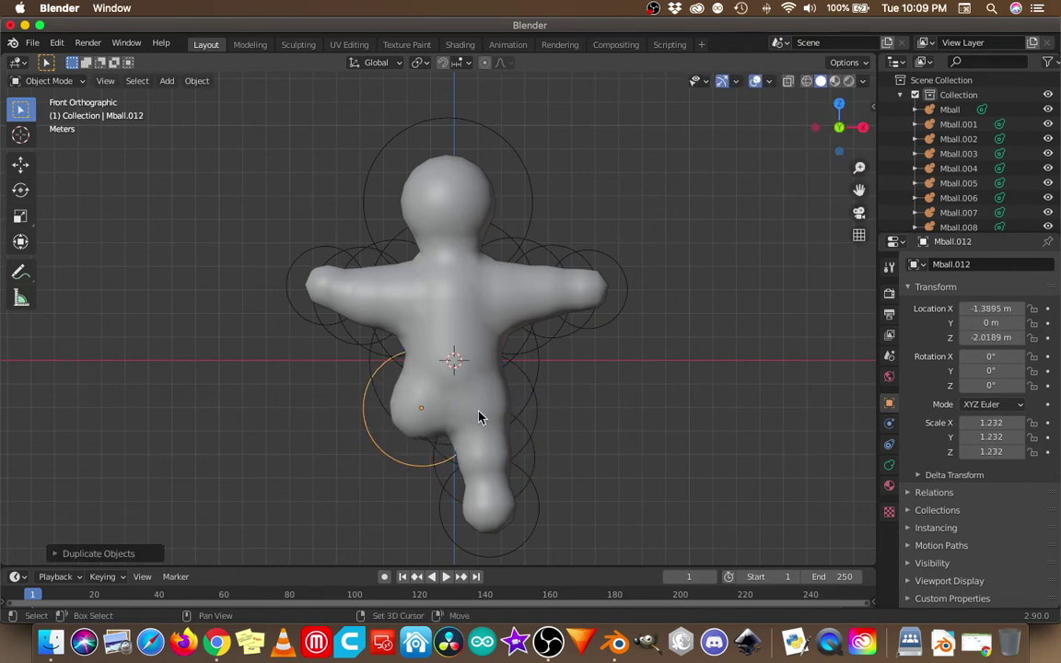
key(shift+d)
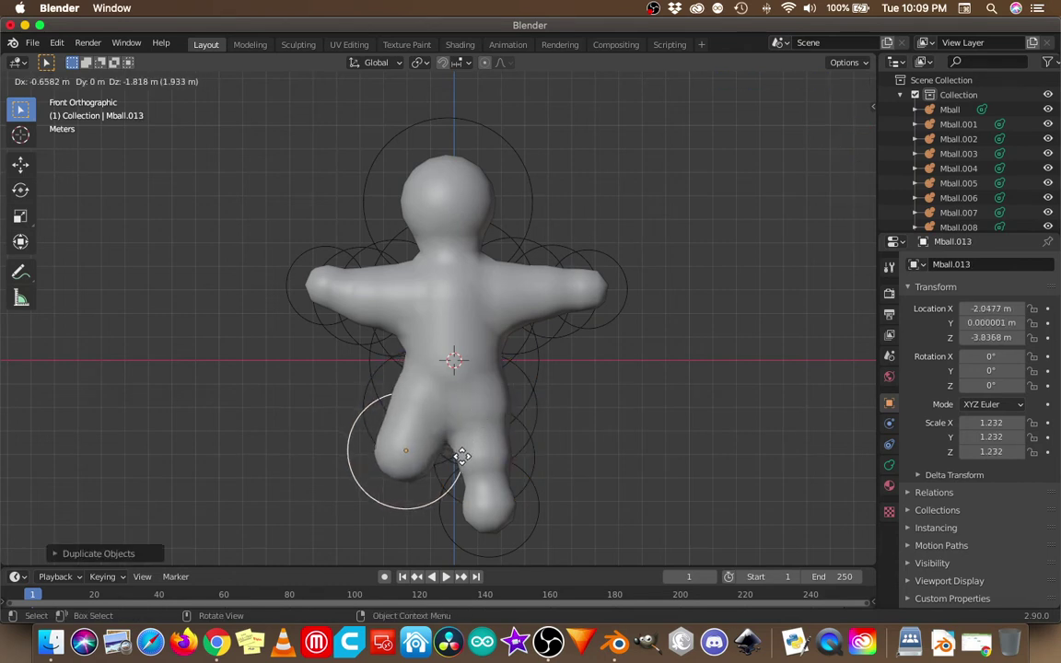
click(464, 465)
key(s)
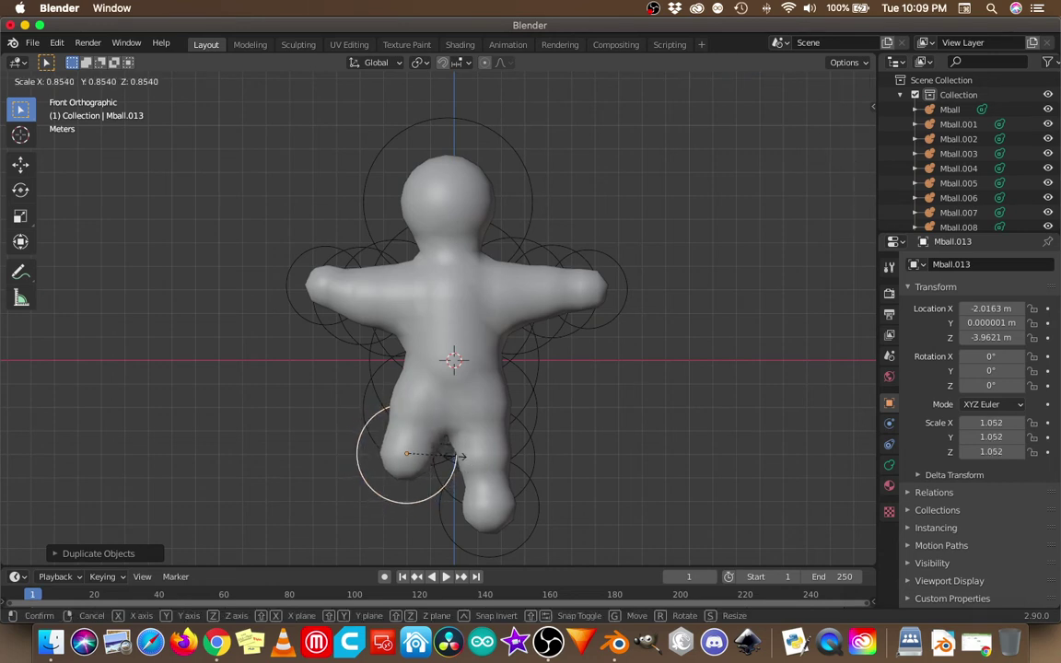
click(457, 462)
key(shift+d)
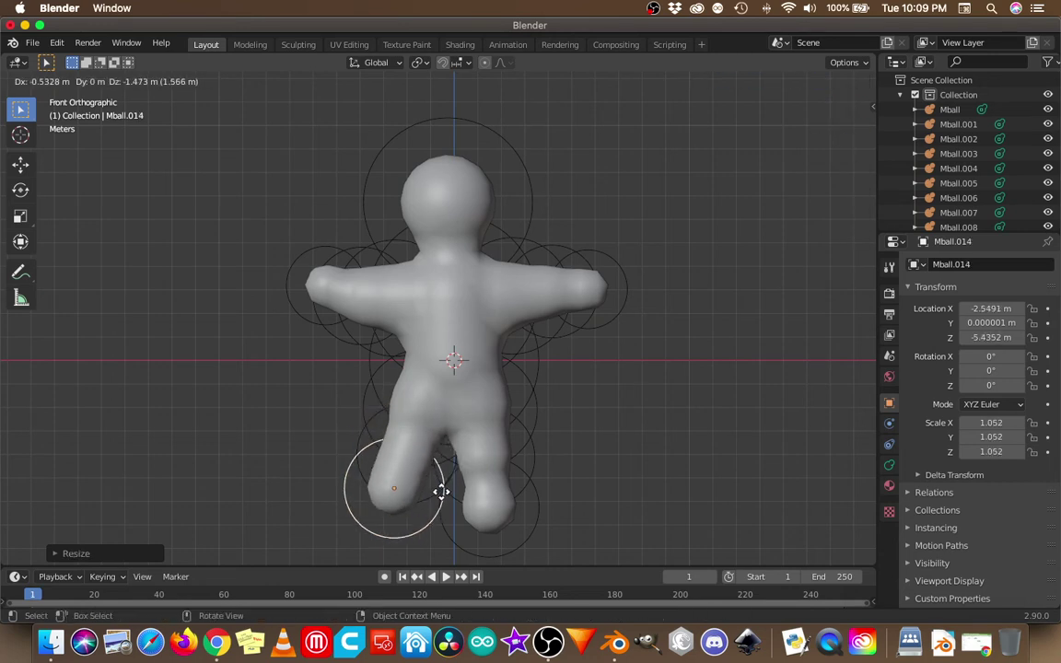
click(451, 512)
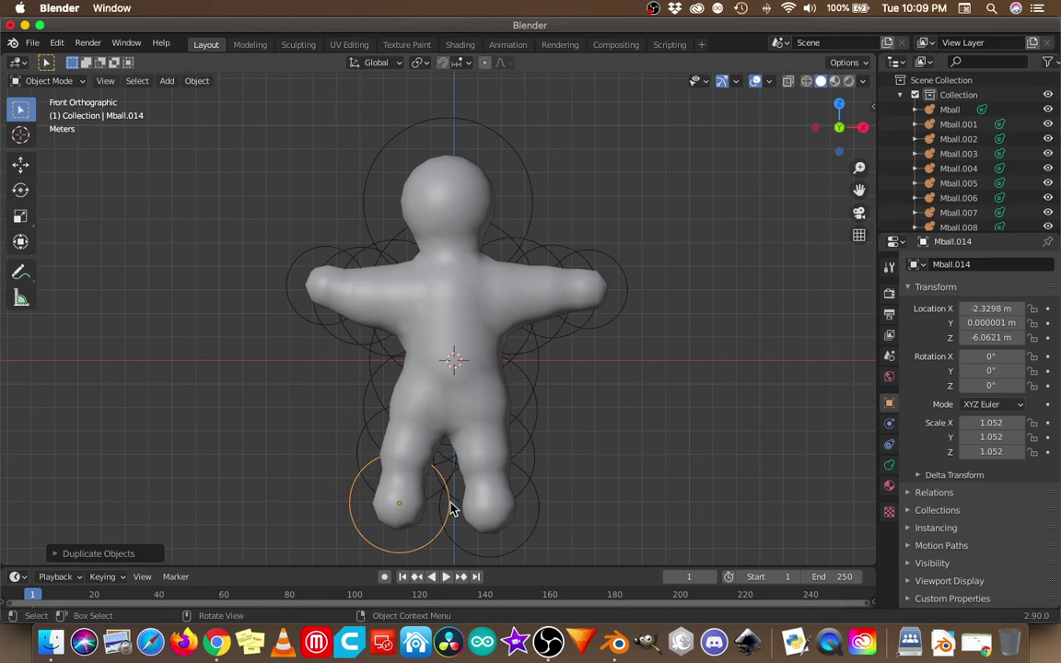
key(s)
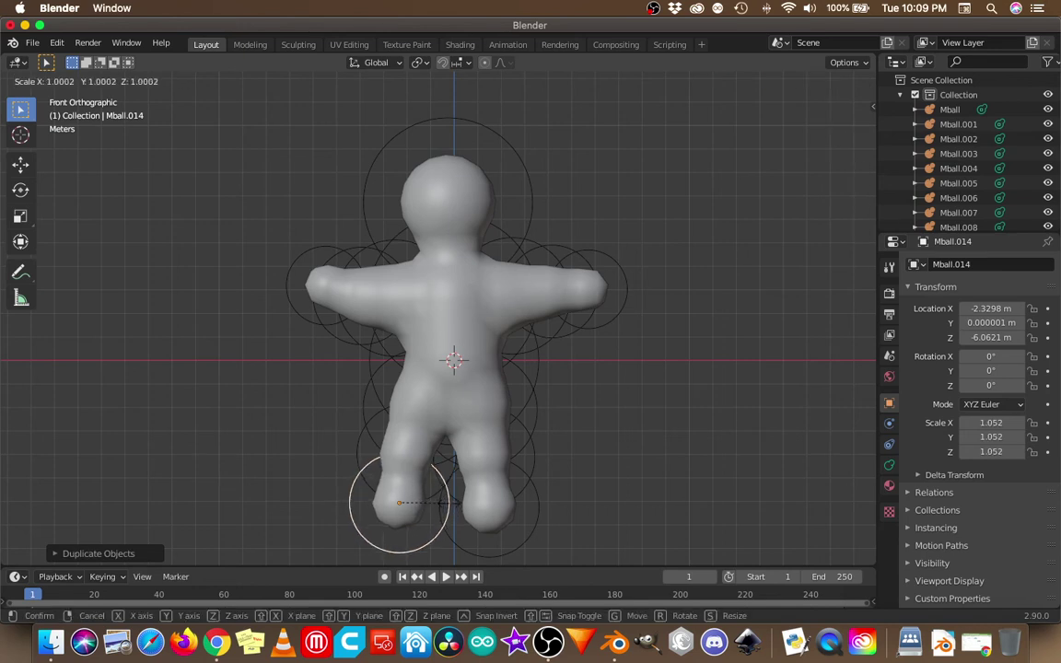
click(470, 509)
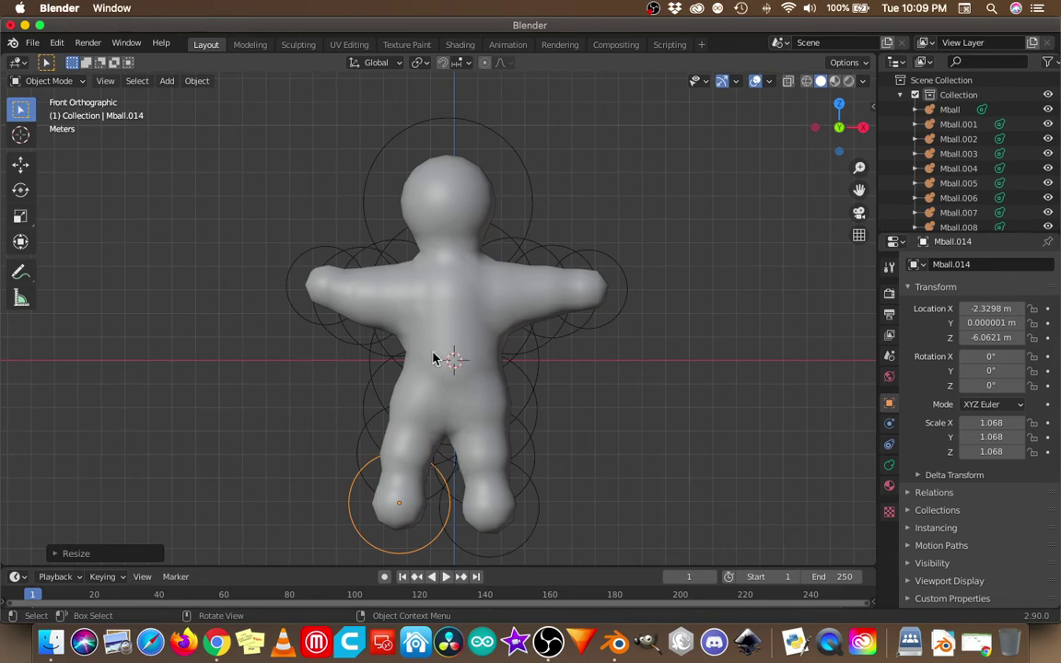
- Select the base Mball and use Object > Convert to > Mesh from Curve/Meta/Surf/Text
mouse_move(433, 359)
middle_down()
mouse_move(677, 350)
mouse_move(393, 360)
mouse_move(443, 361)
middle_up()
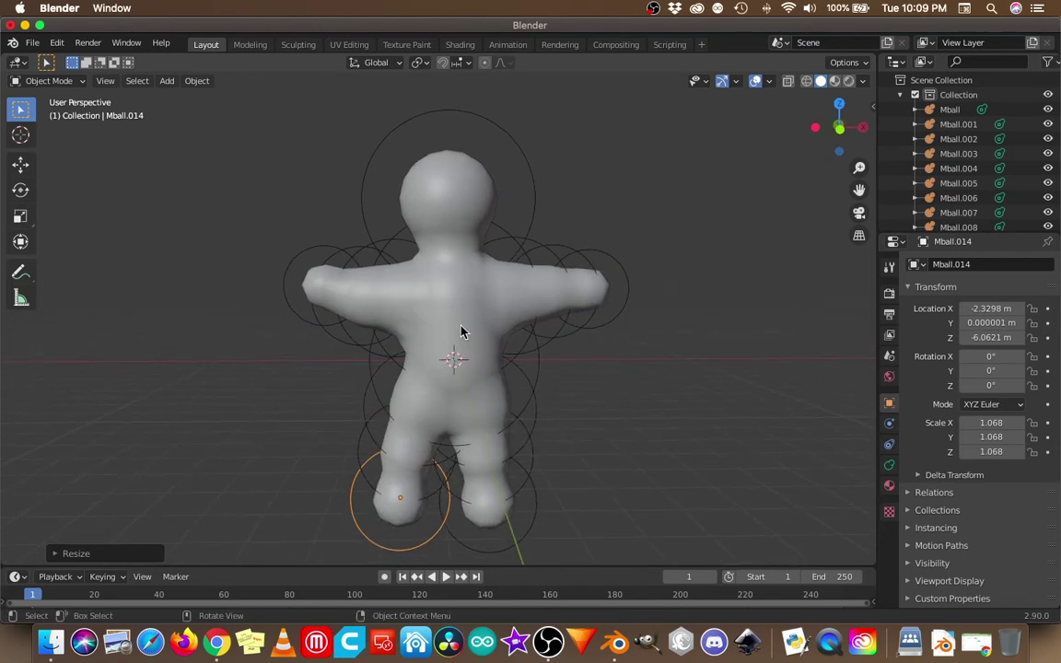
click(461, 332)
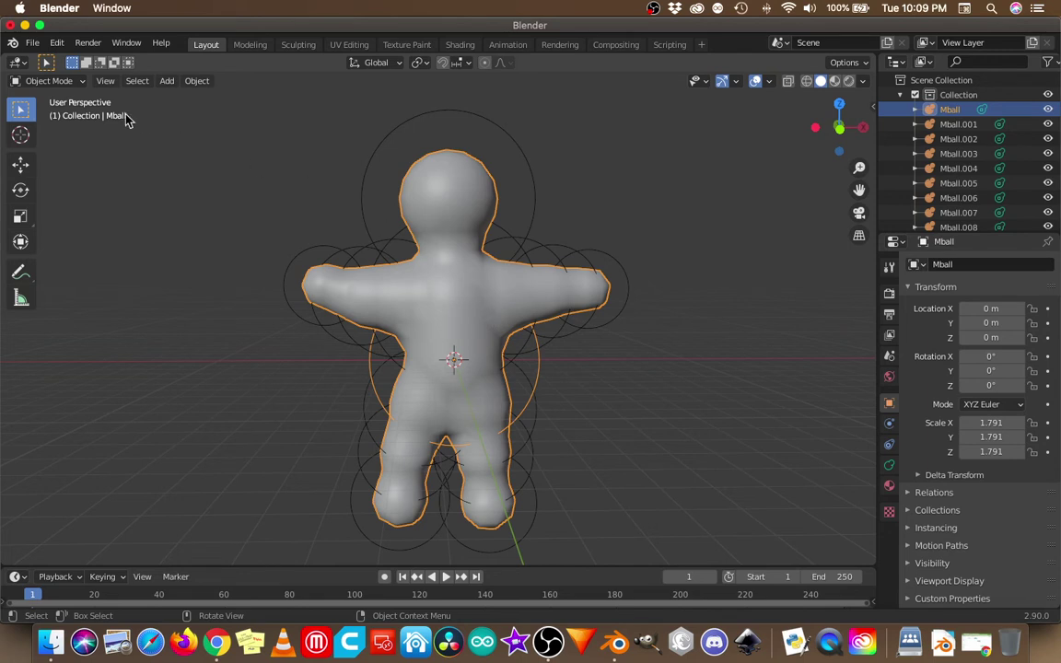
click(65, 85)
click(196, 80)
mouse_move(264, 470)
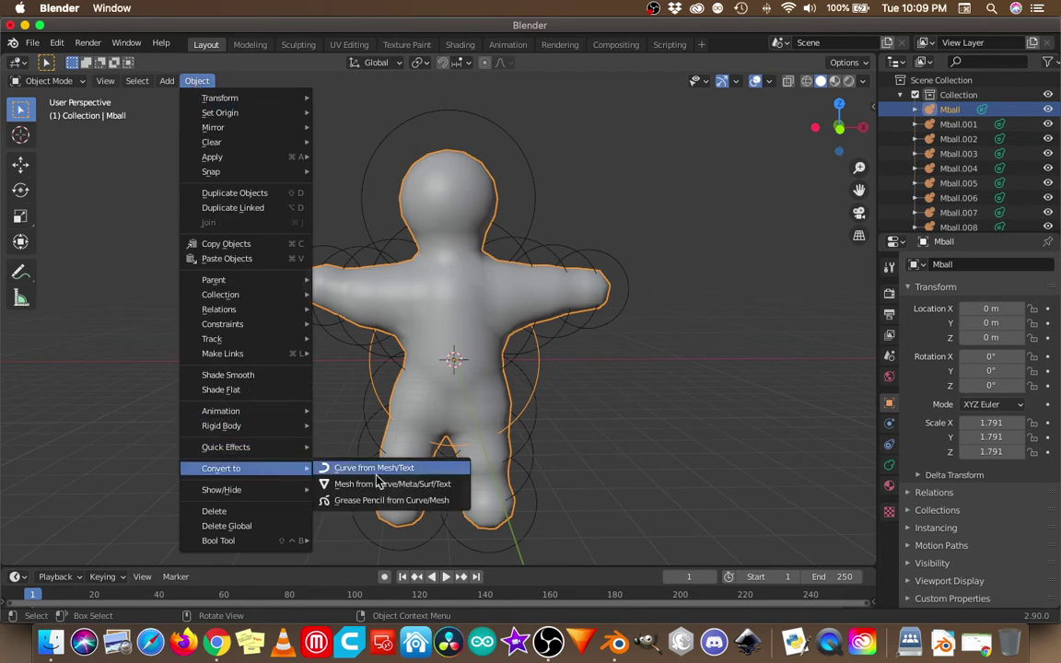
click(405, 484)
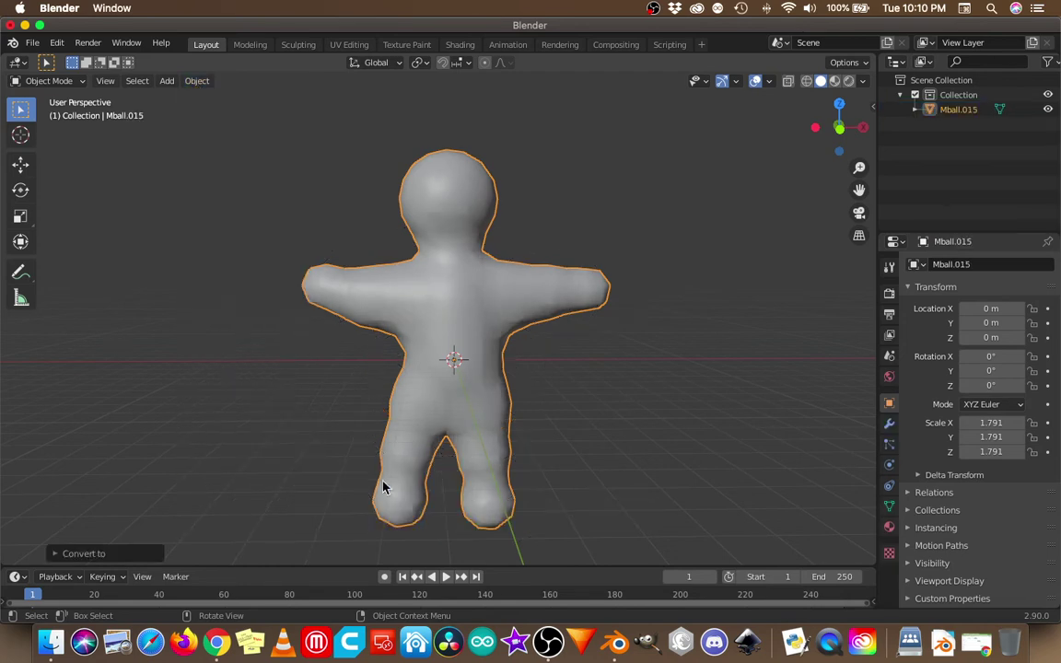
- Switch Mball.015 to wireframe shading with Shift+Z and orbit and zoom around it
click(79, 80)
key(shift+z)
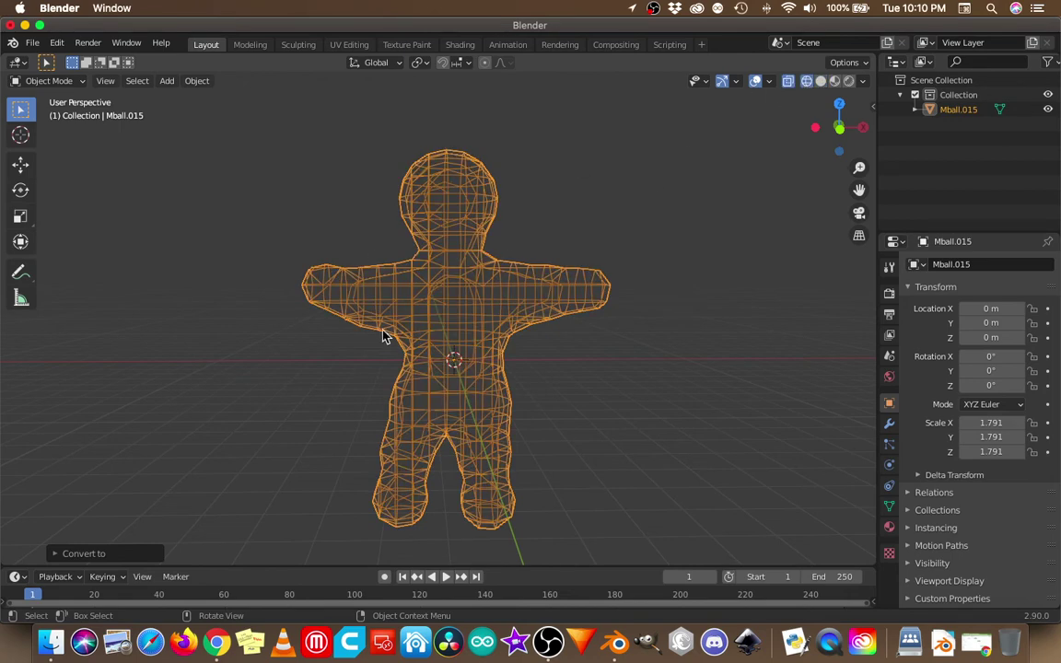
middle_drag(431, 315, 532, 338)
scroll(412, 311, up, 4)
scroll(498, 327, down, 2)
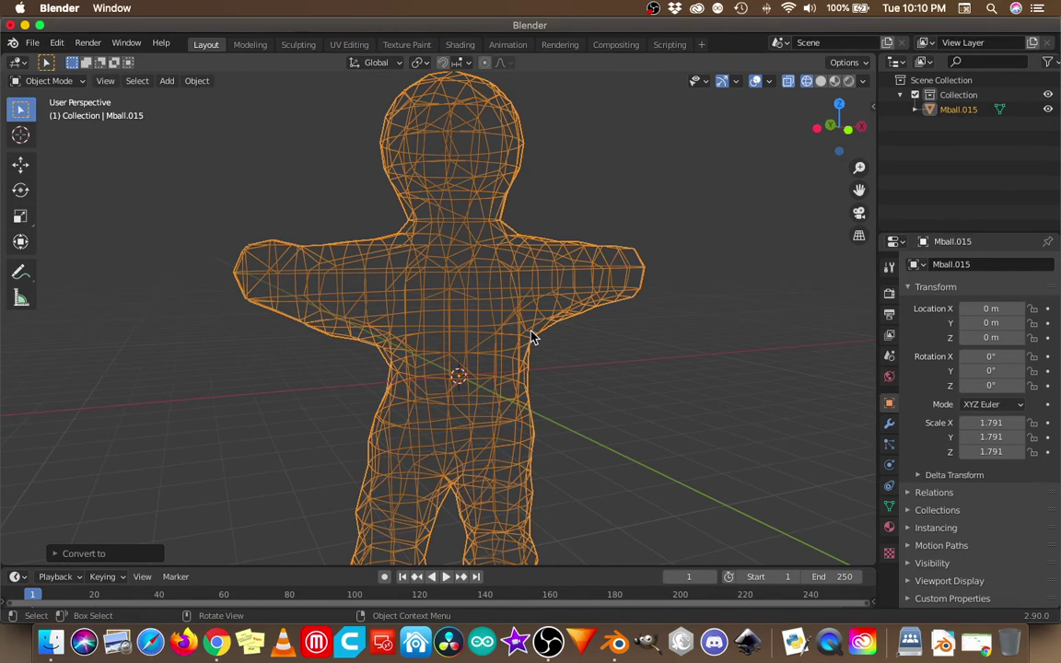
- Add a Subdivision Surface modifier, untick Optimal Display, and apply it to Mball.015
click(889, 424)
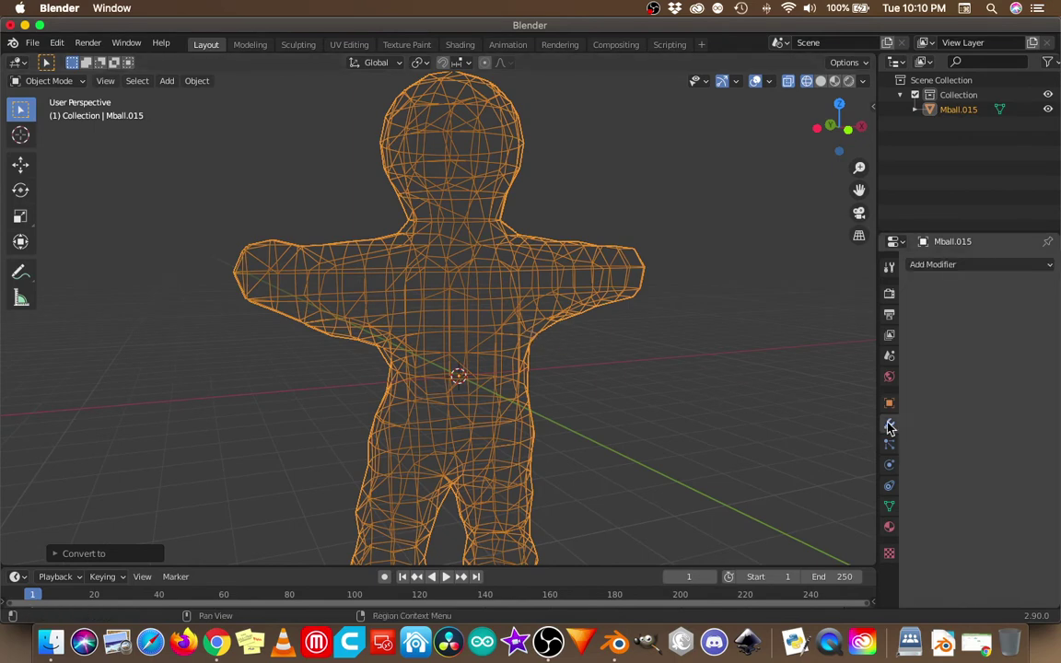
click(947, 268)
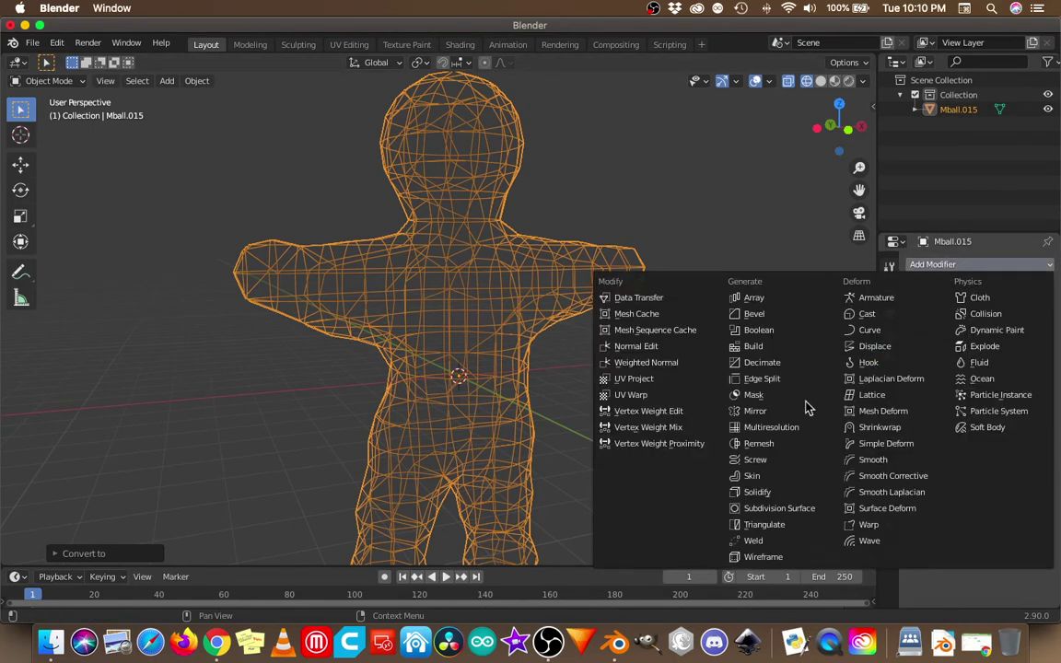
click(758, 508)
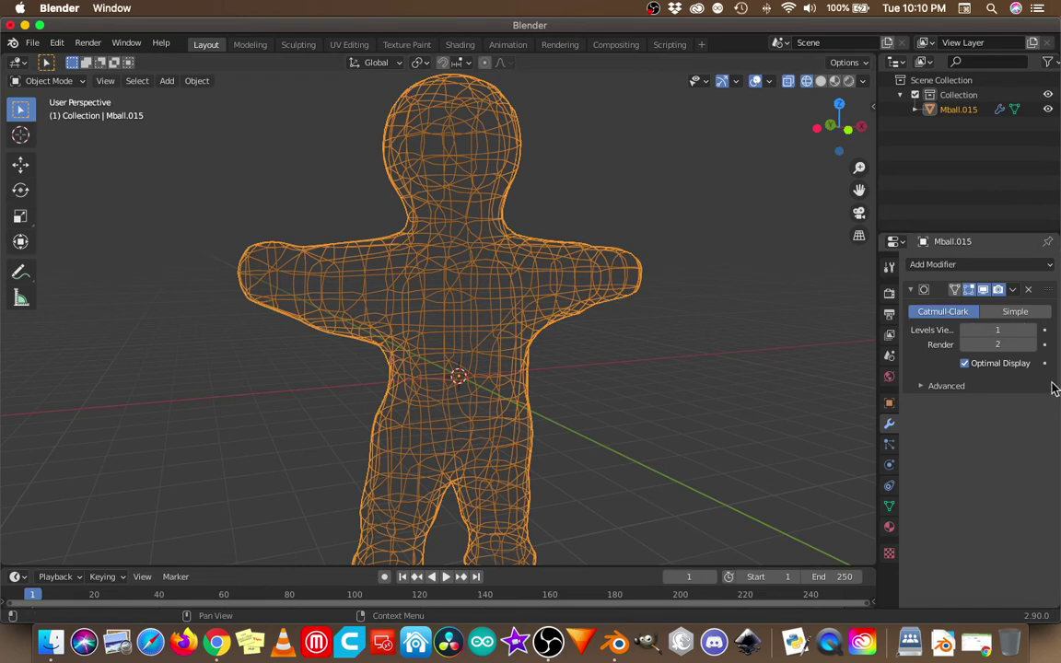
click(964, 364)
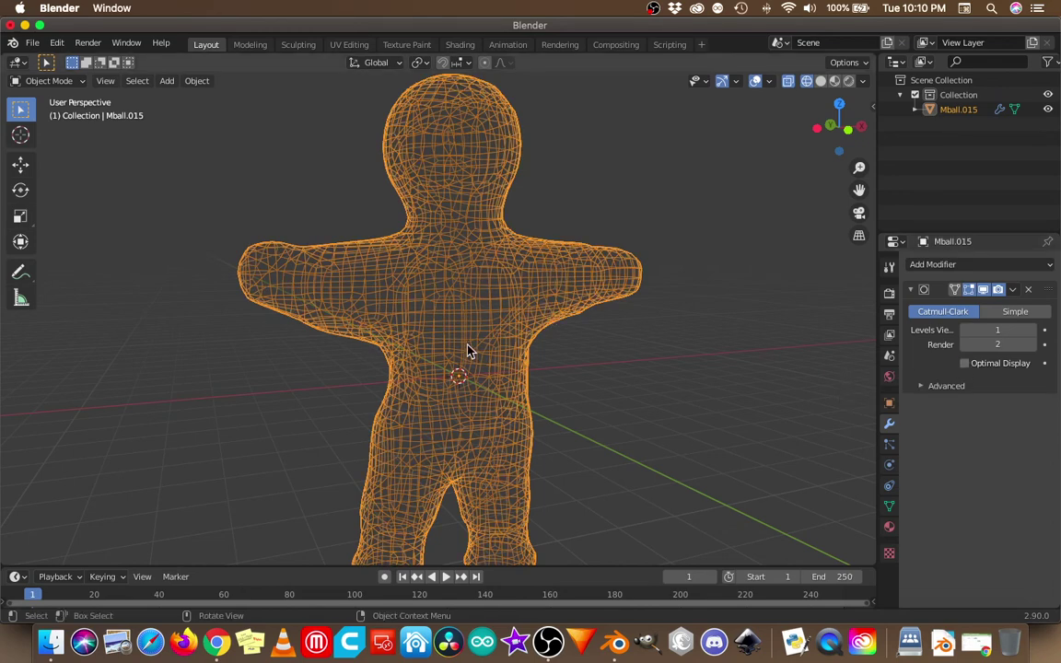
middle_drag(505, 345, 461, 351)
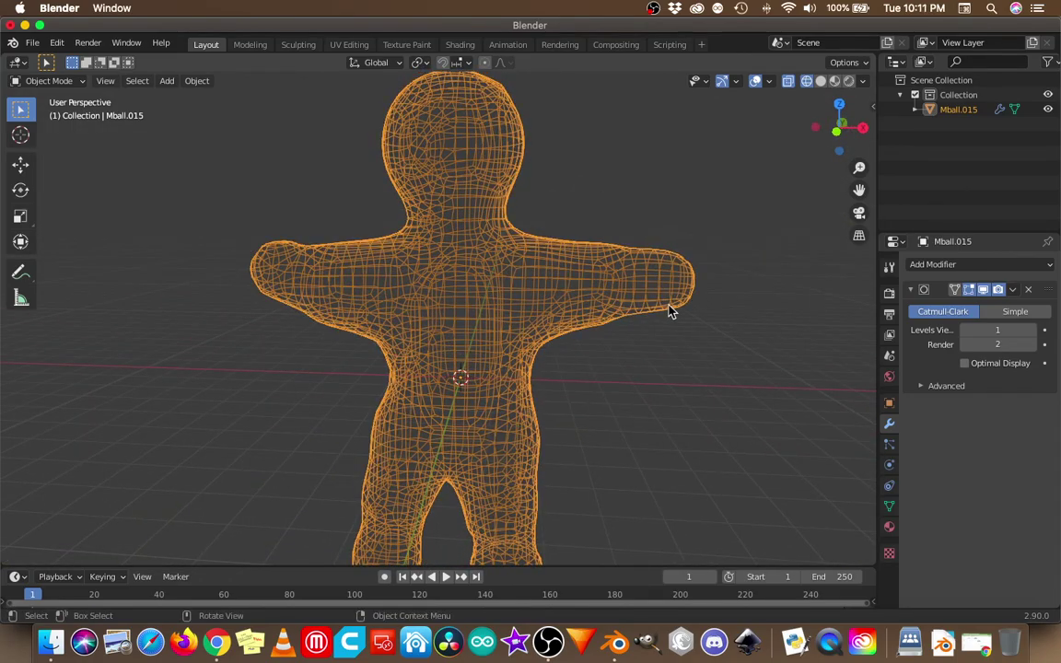
click(1013, 296)
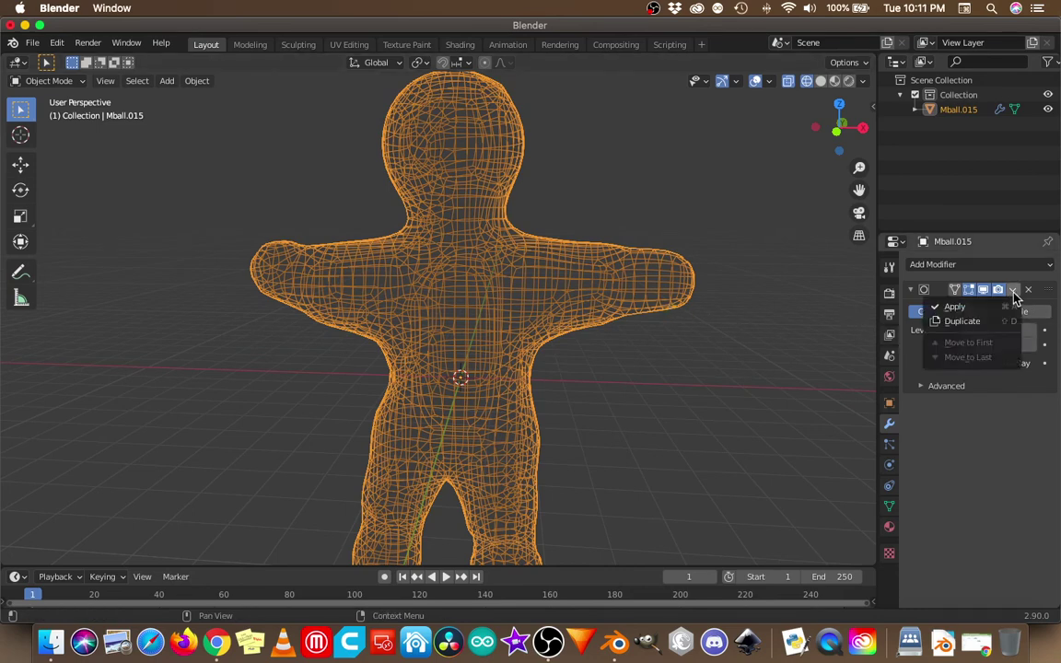
click(969, 309)
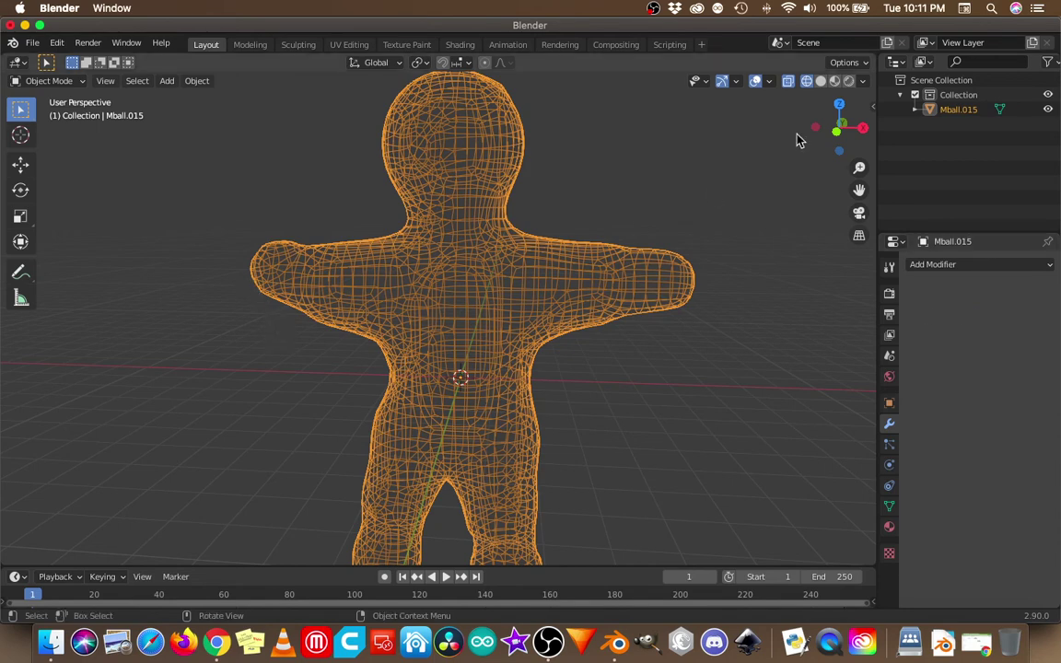
- Return the viewport to Solid shading and enter Sculpt Mode
click(820, 81)
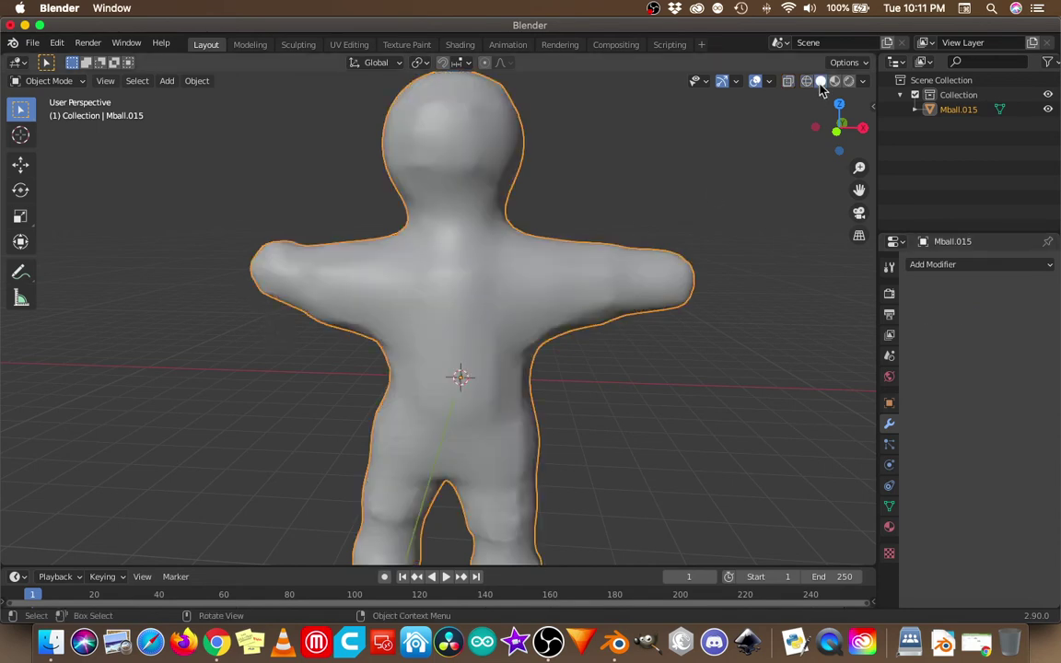
click(52, 81)
click(46, 128)
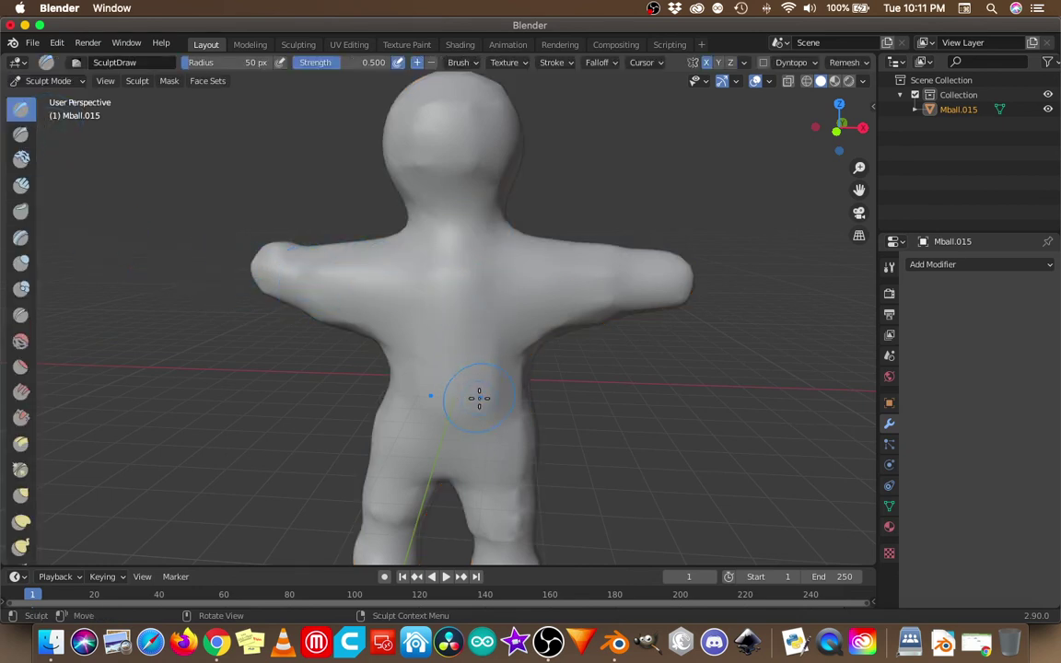
- Raise a rounded bulge on Mball.015's lower belly with the Draw brush, checking it from the side
mouse_move(479, 397)
mouse_down()
mouse_move(452, 416)
mouse_move(394, 407)
mouse_move(401, 337)
mouse_move(485, 328)
mouse_move(499, 386)
mouse_move(502, 336)
mouse_move(455, 350)
mouse_move(472, 351)
mouse_move(466, 410)
mouse_move(435, 351)
mouse_move(419, 412)
mouse_move(443, 414)
mouse_move(426, 385)
mouse_move(456, 361)
mouse_up()
mouse_move(490, 360)
middle_down()
mouse_move(502, 366)
mouse_move(474, 381)
mouse_move(392, 382)
mouse_move(422, 372)
mouse_move(410, 377)
middle_up()
mouse_move(409, 377)
mouse_down()
mouse_move(388, 360)
mouse_move(450, 403)
mouse_up()
mouse_move(450, 402)
middle_down()
mouse_move(670, 403)
mouse_move(549, 394)
mouse_move(473, 426)
mouse_move(465, 336)
middle_up()
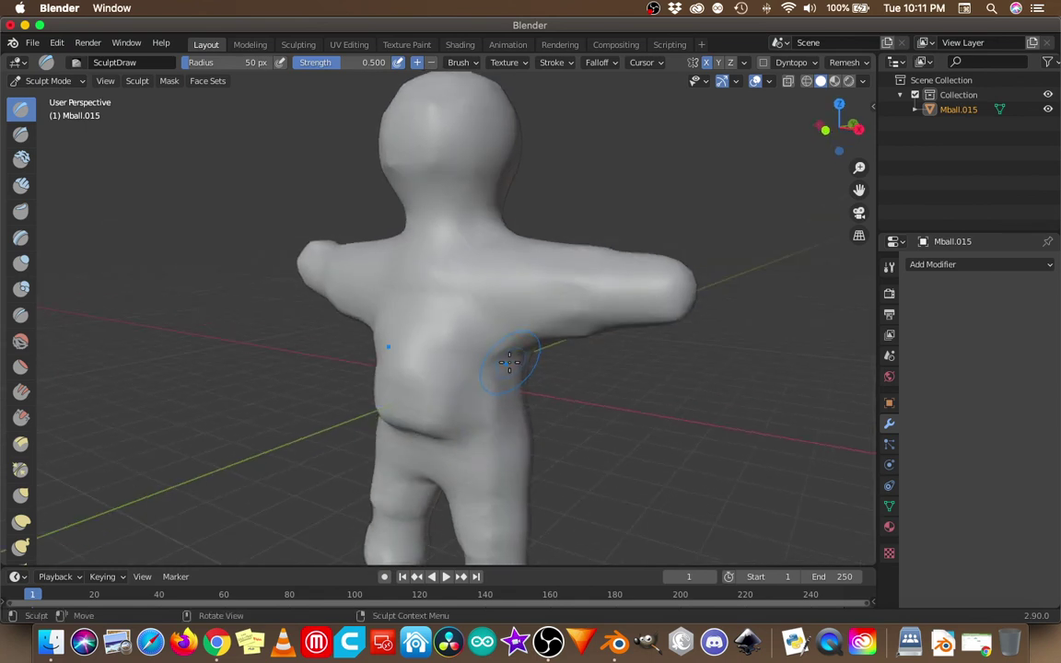